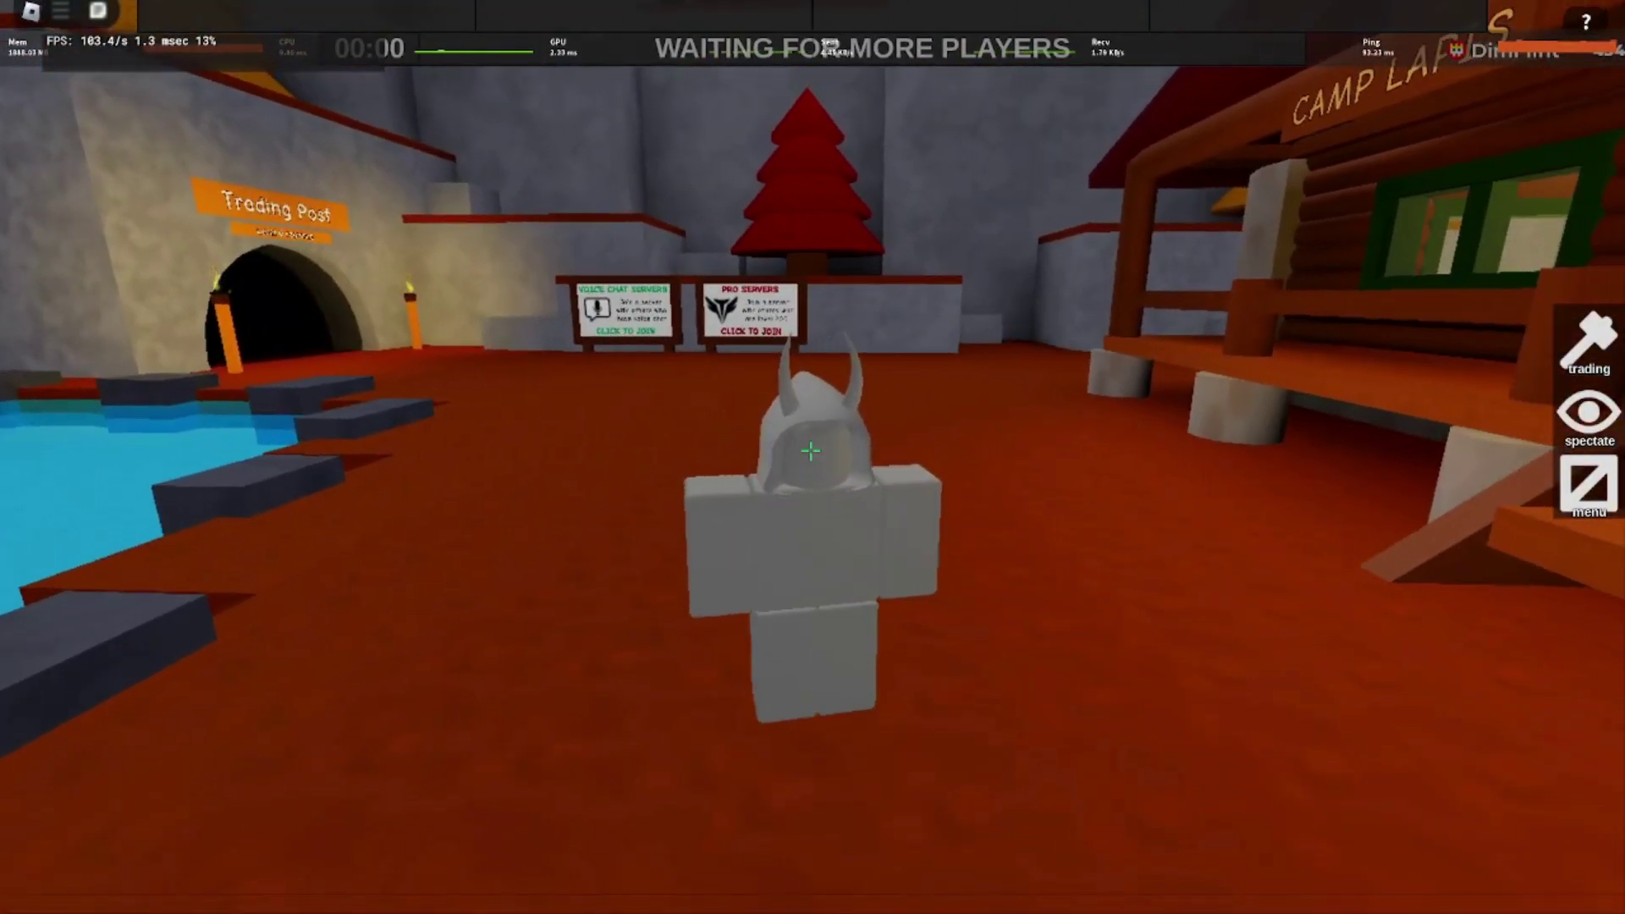
# Step: Switch from the Roblox lobby to Discord's #welcome channel and clear the stray draft character
pyautogui.hotkey('alt', 'Tab')
pyautogui.press('BackSpace')
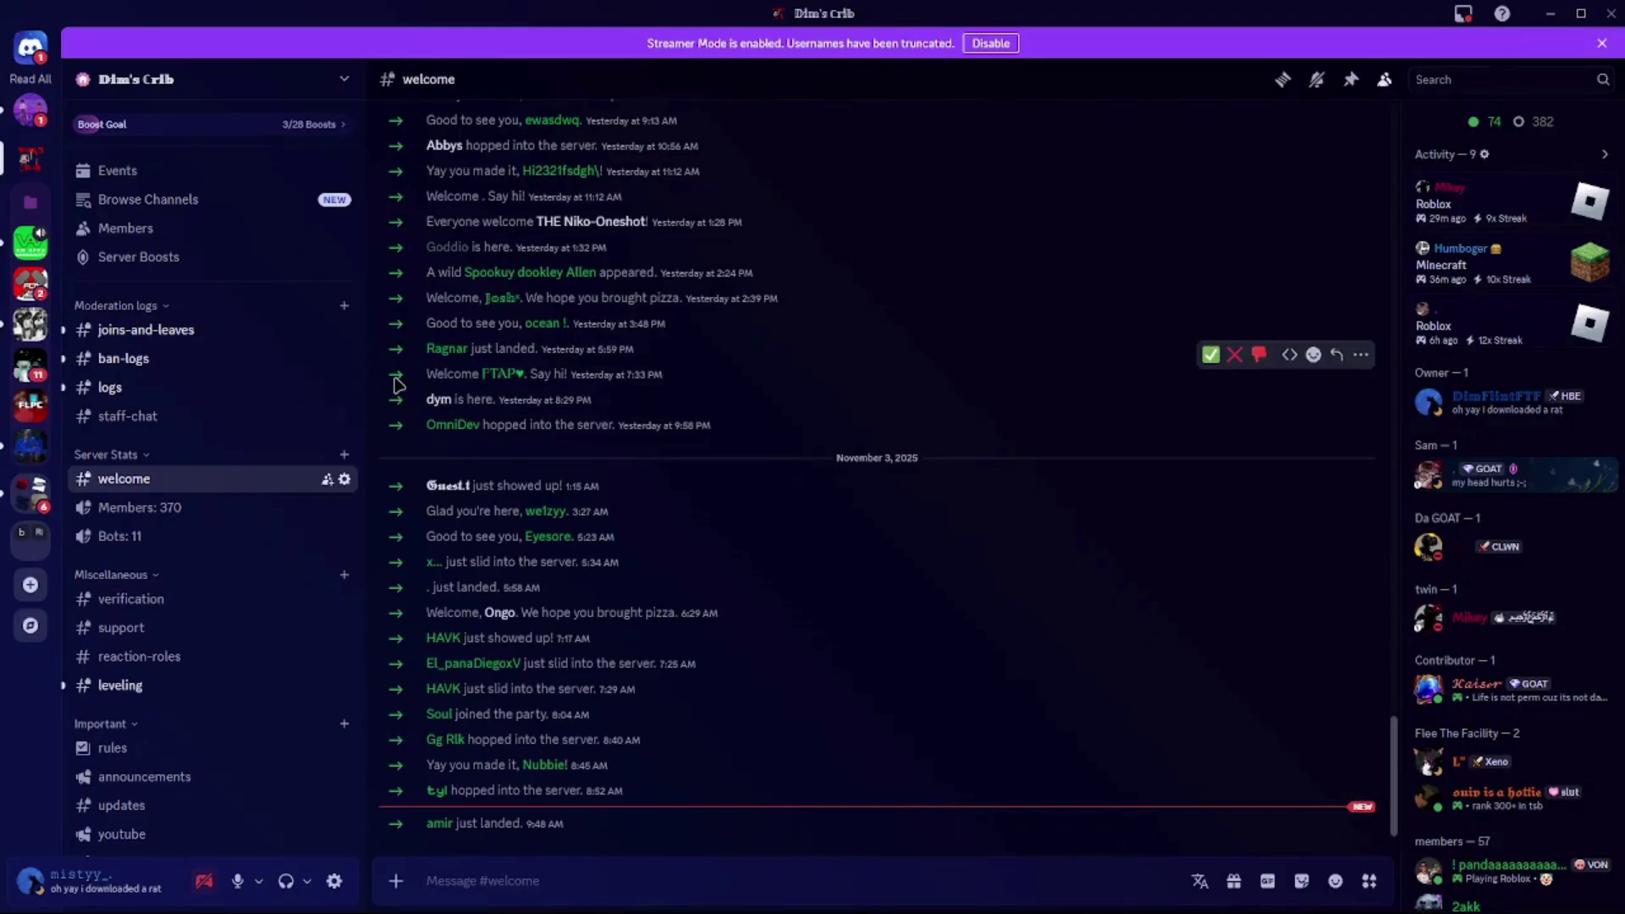
# Step: Open the Discord #verification channel and scroll through its contents
pyautogui.click(128, 598)
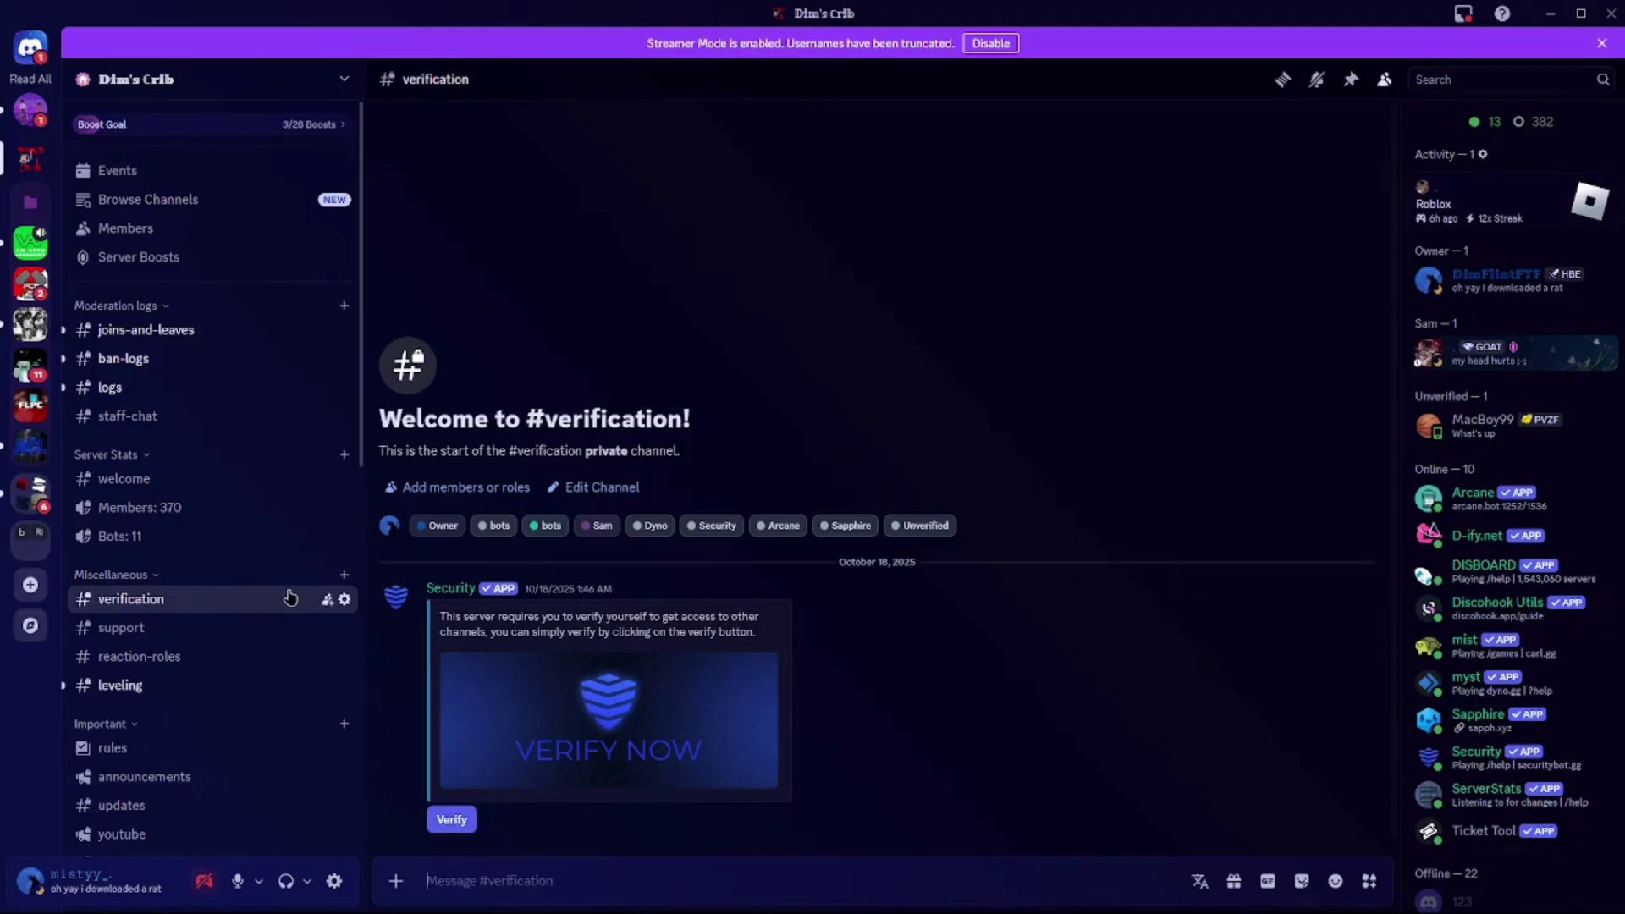
pyautogui.scroll(-6, 229, 644)
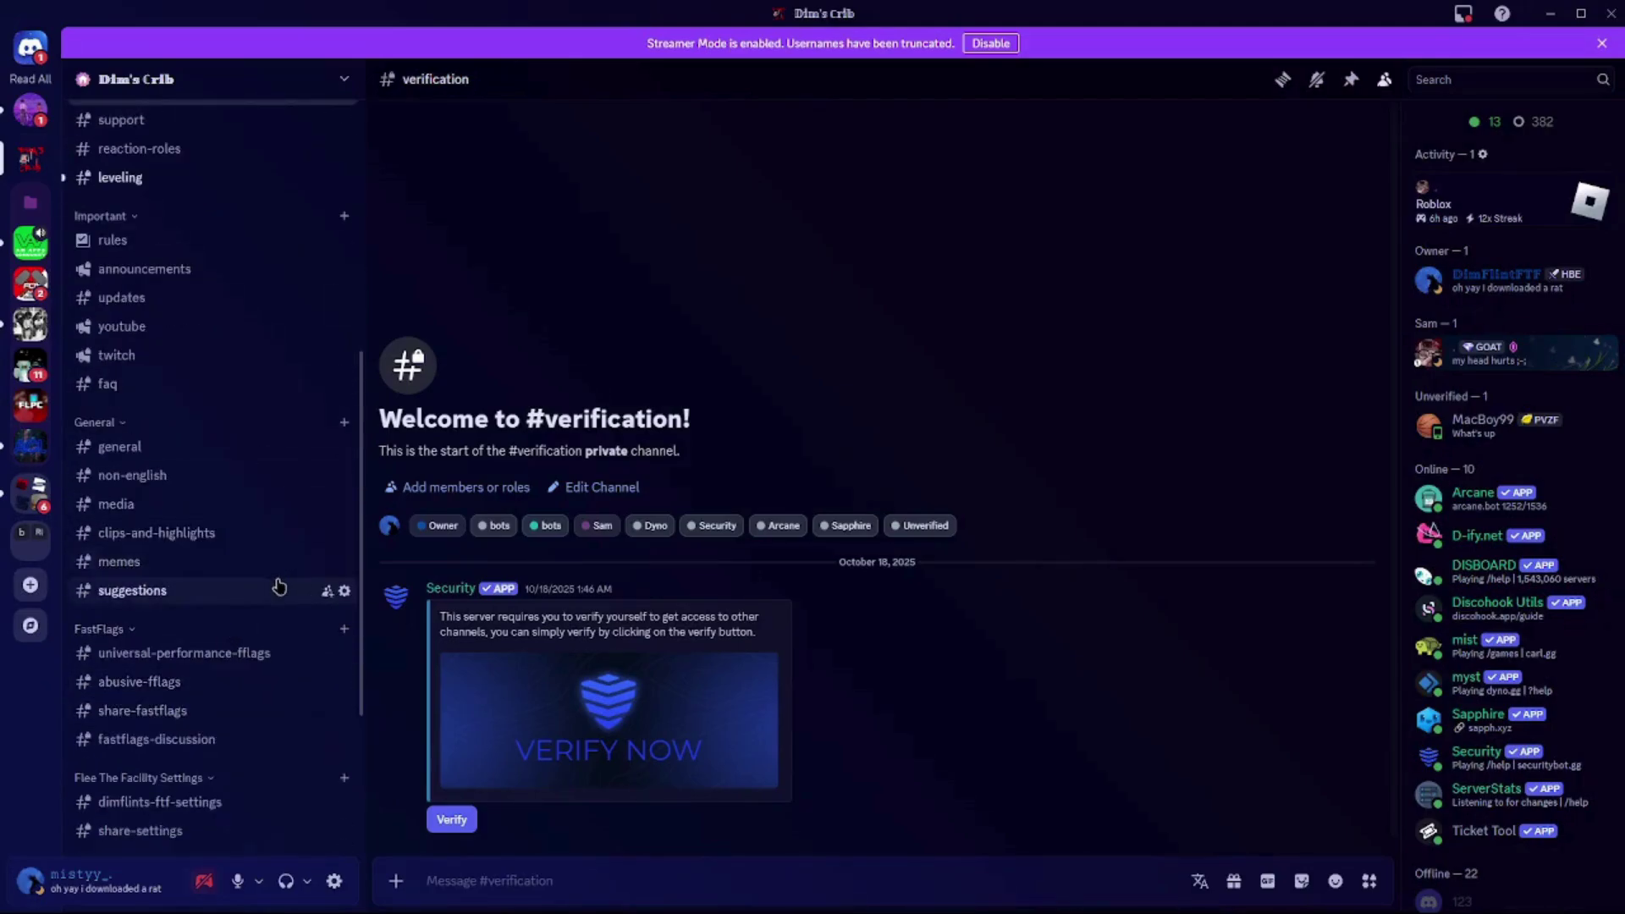
pyautogui.scroll(3, 271, 578)
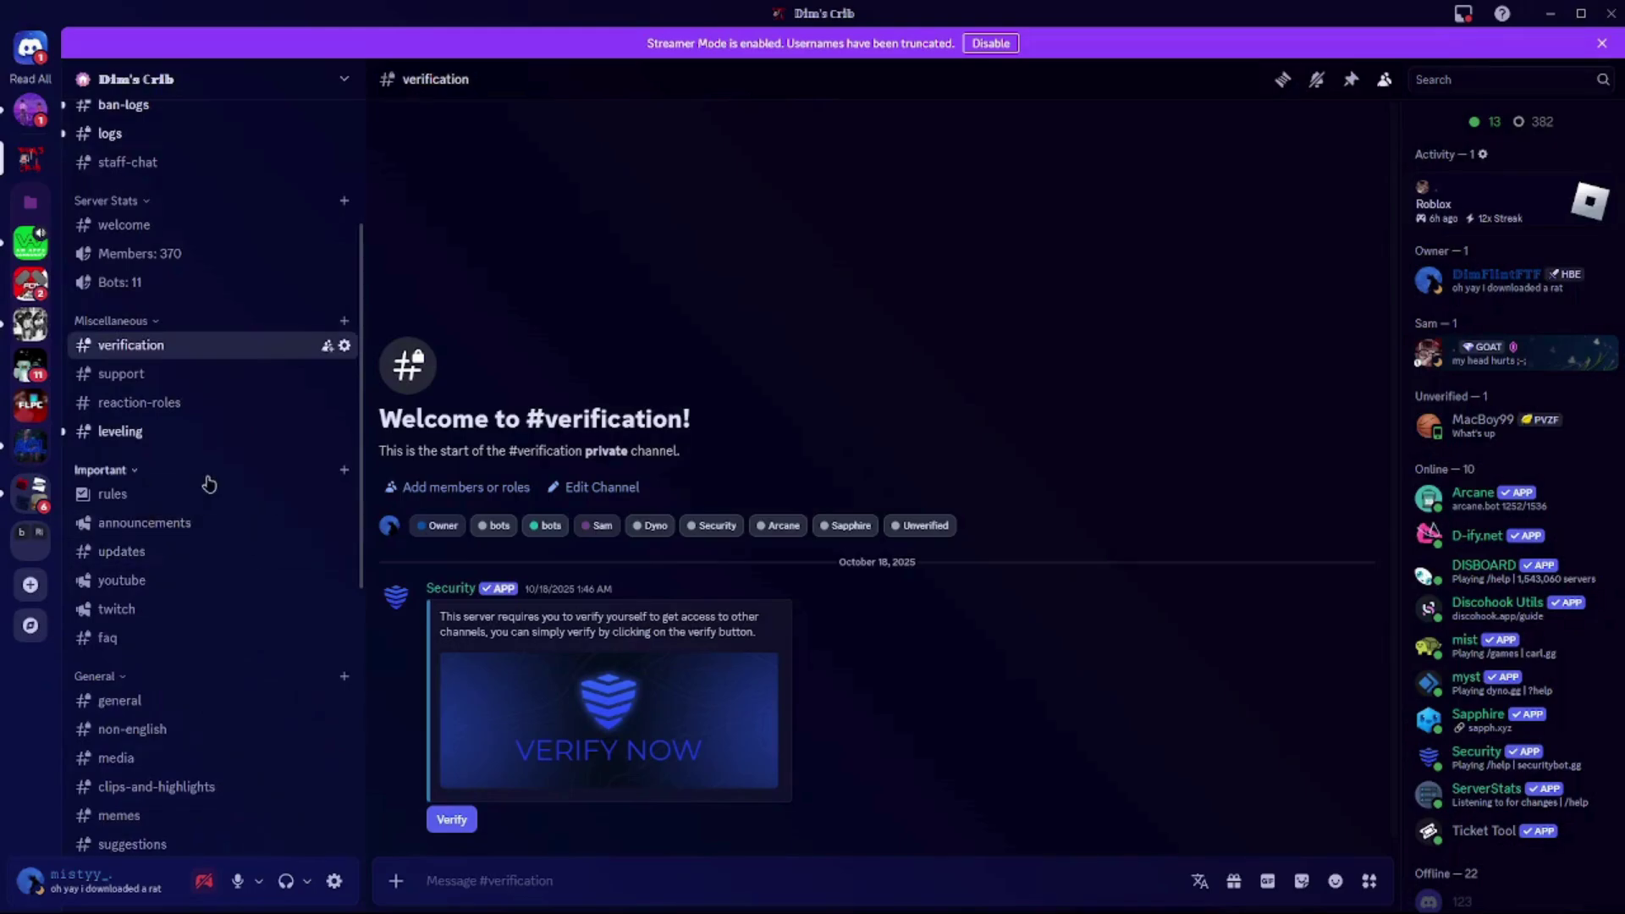
# Step: In #announcements, read the Voidstrap warning and follow the Luczystrap GitHub releases link
pyautogui.click(194, 526)
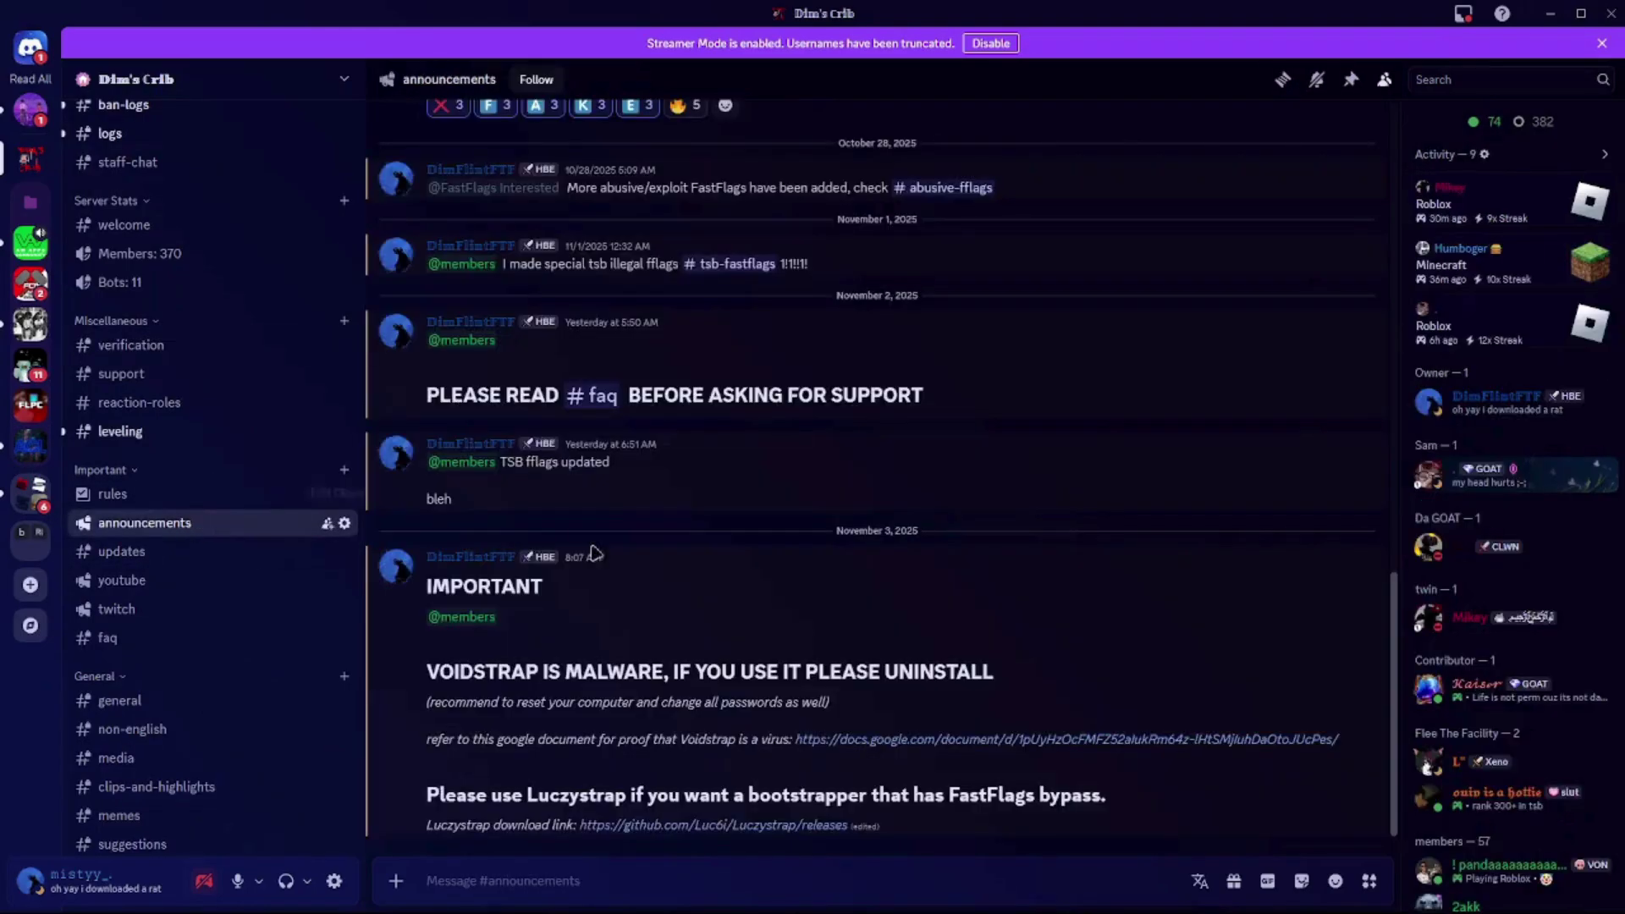
pyautogui.moveTo(446, 658); pyautogui.dragTo(1019, 671)
pyautogui.click(924, 671)
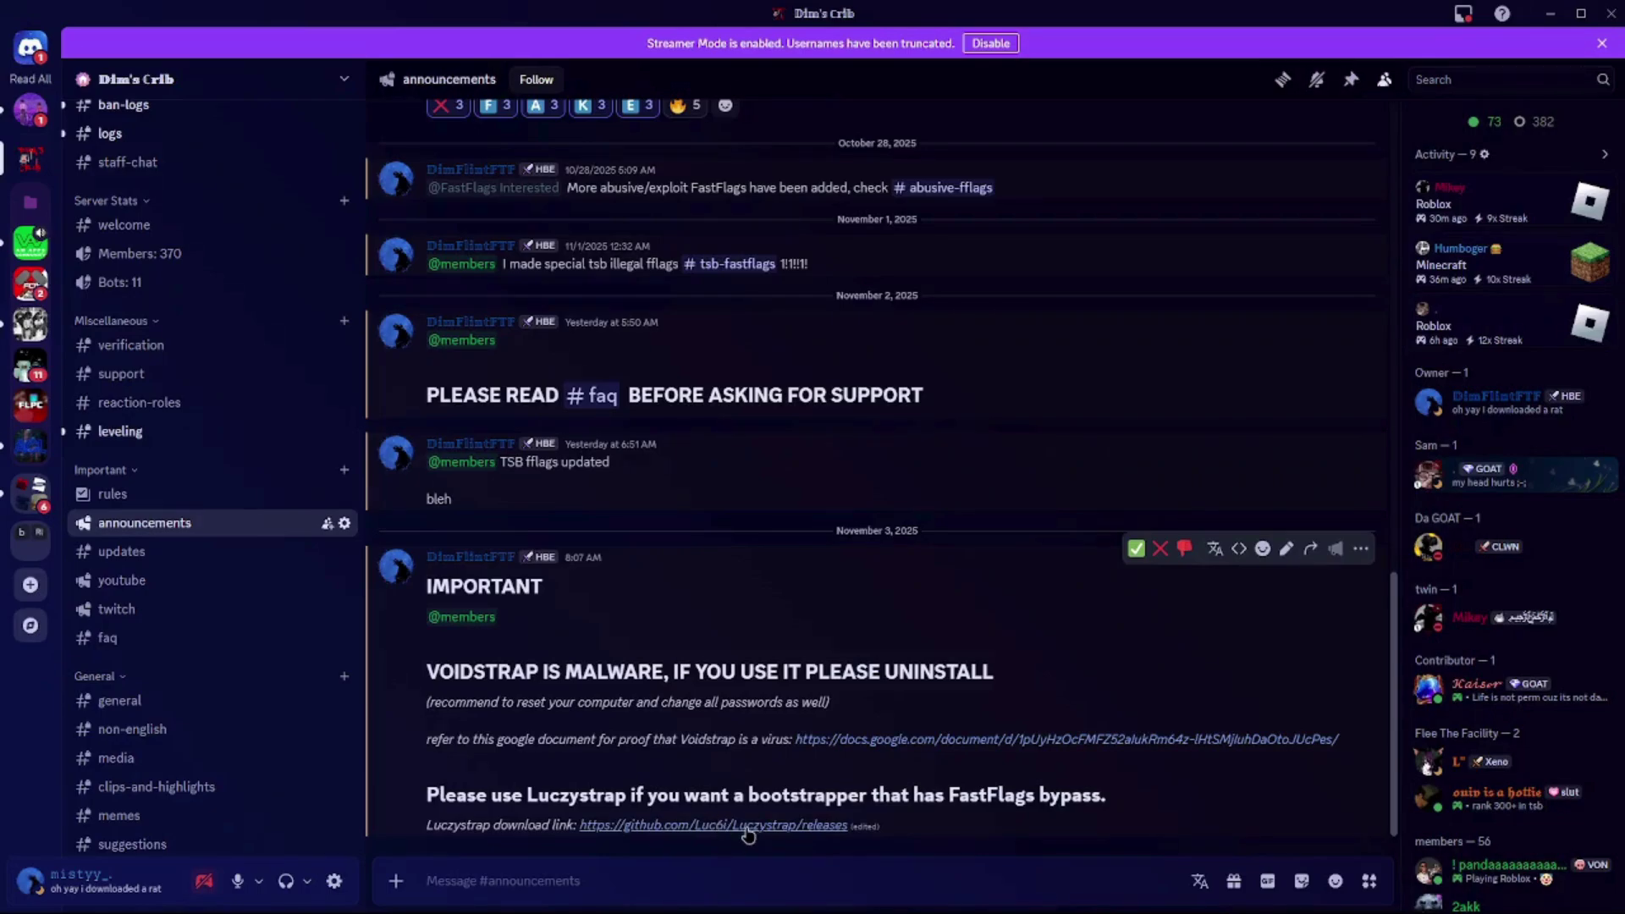
pyautogui.click(746, 826)
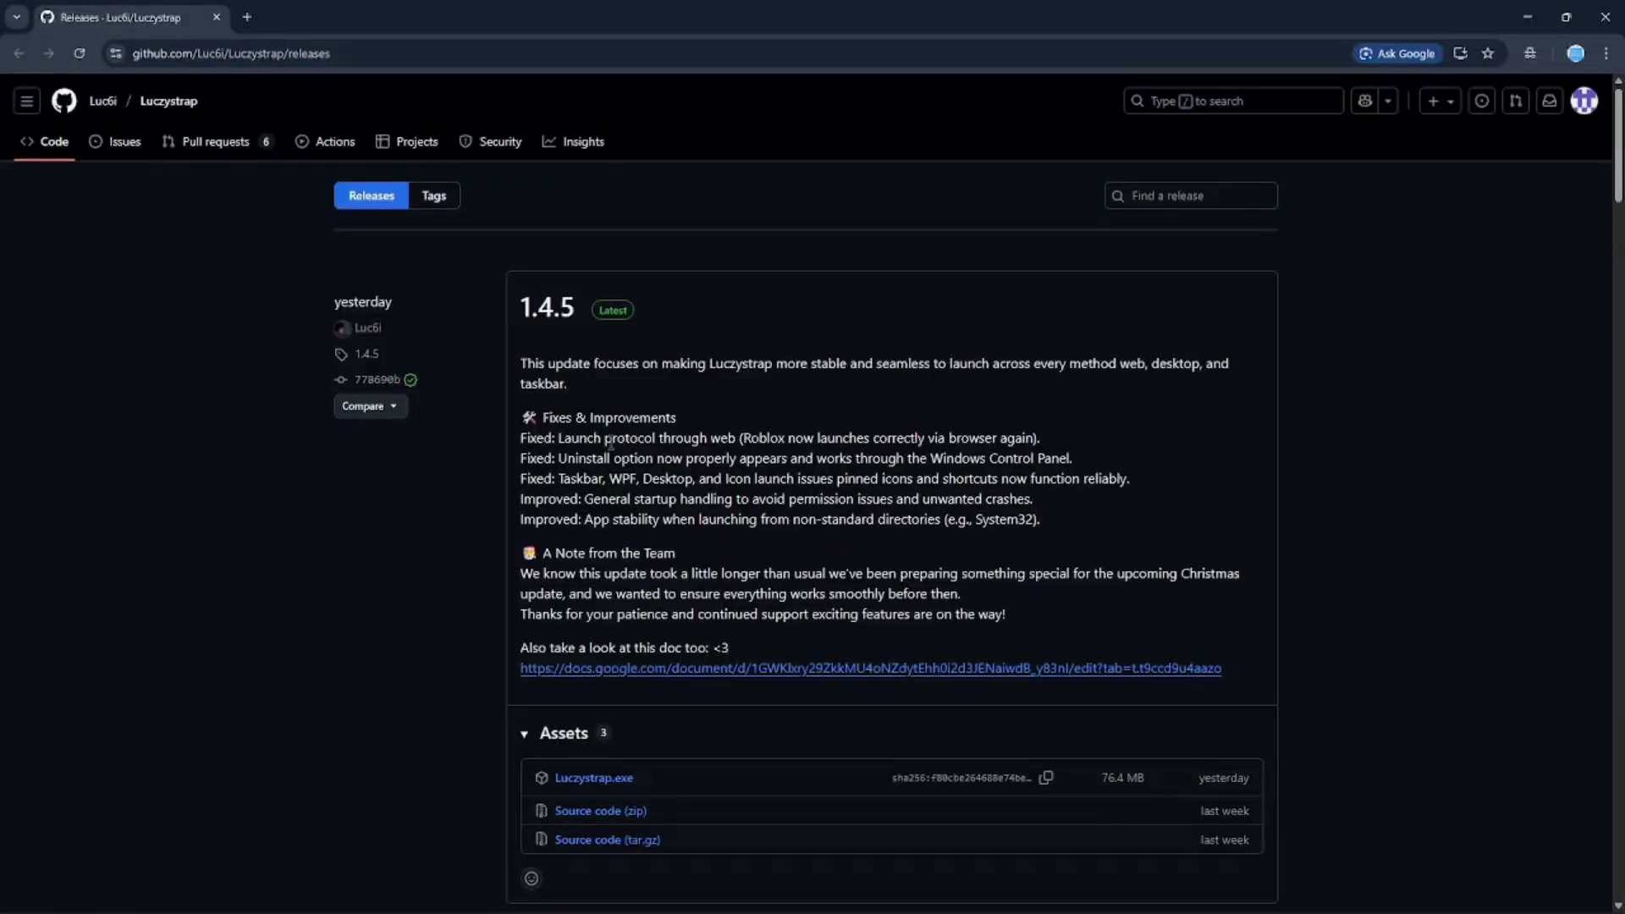
# Step: Review the Luczystrap 1.4.5 release notes and Luczystrap.exe asset on GitHub
pyautogui.doubleClick(546, 307)
pyautogui.click(545, 331)
pyautogui.scroll(-2, 648, 745)
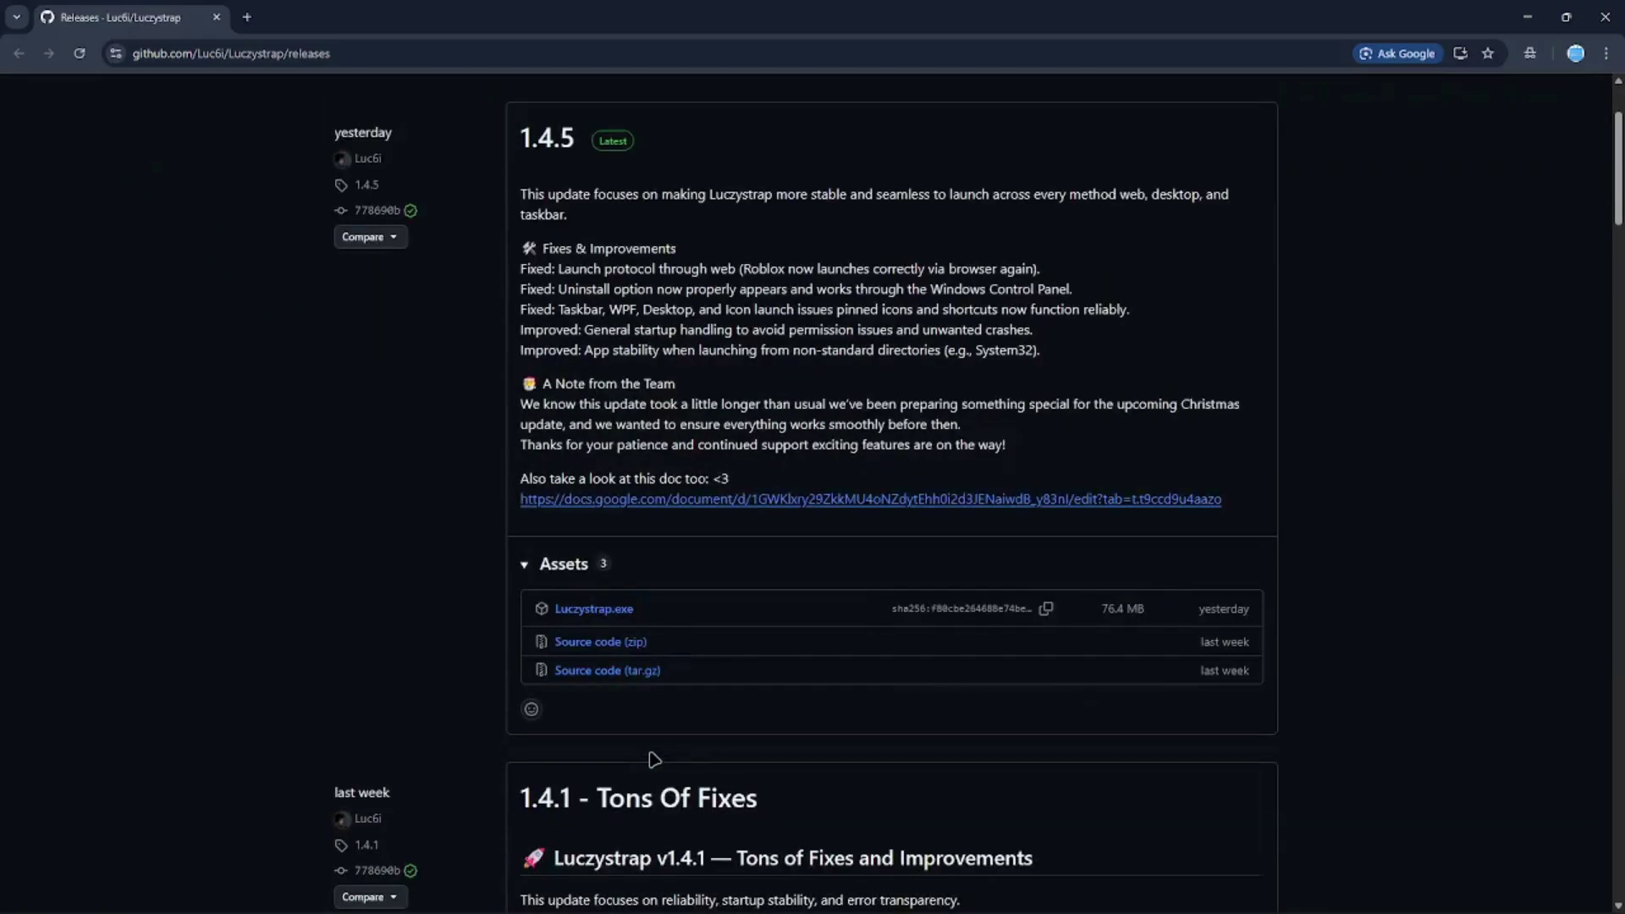
pyautogui.scroll(2, 596, 611)
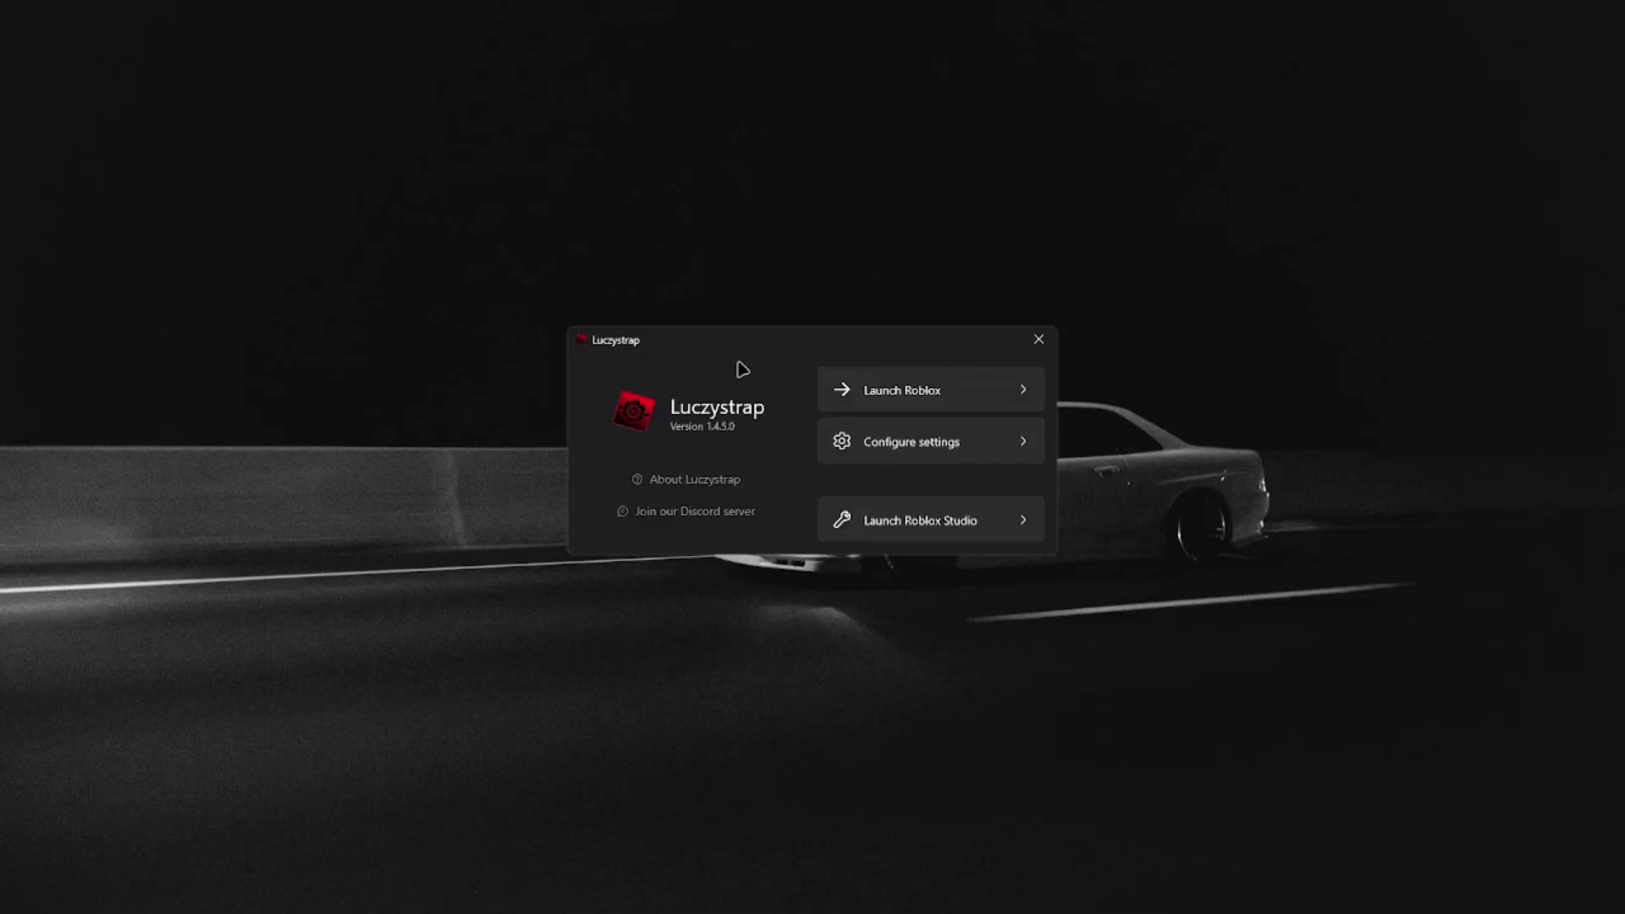
# Step: Open Luczystrap's settings and scroll through the Integrations toggles after a stop on Windows Tweaks
pyautogui.moveTo(787, 338); pyautogui.dragTo(664, 338)
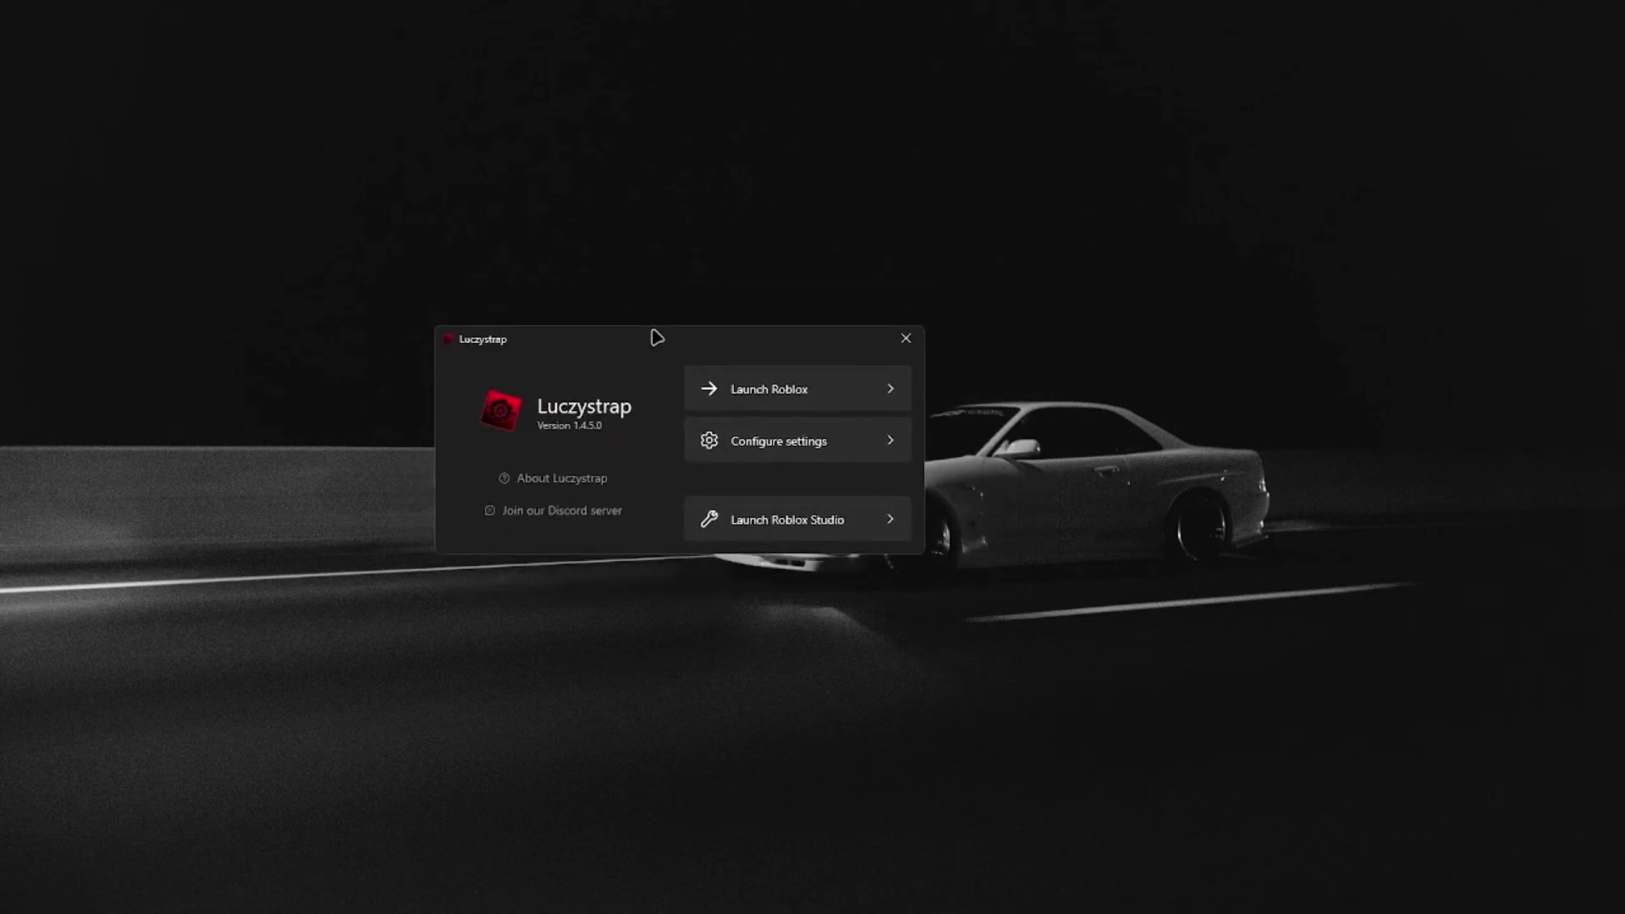
pyautogui.click(823, 435)
pyautogui.click(320, 505)
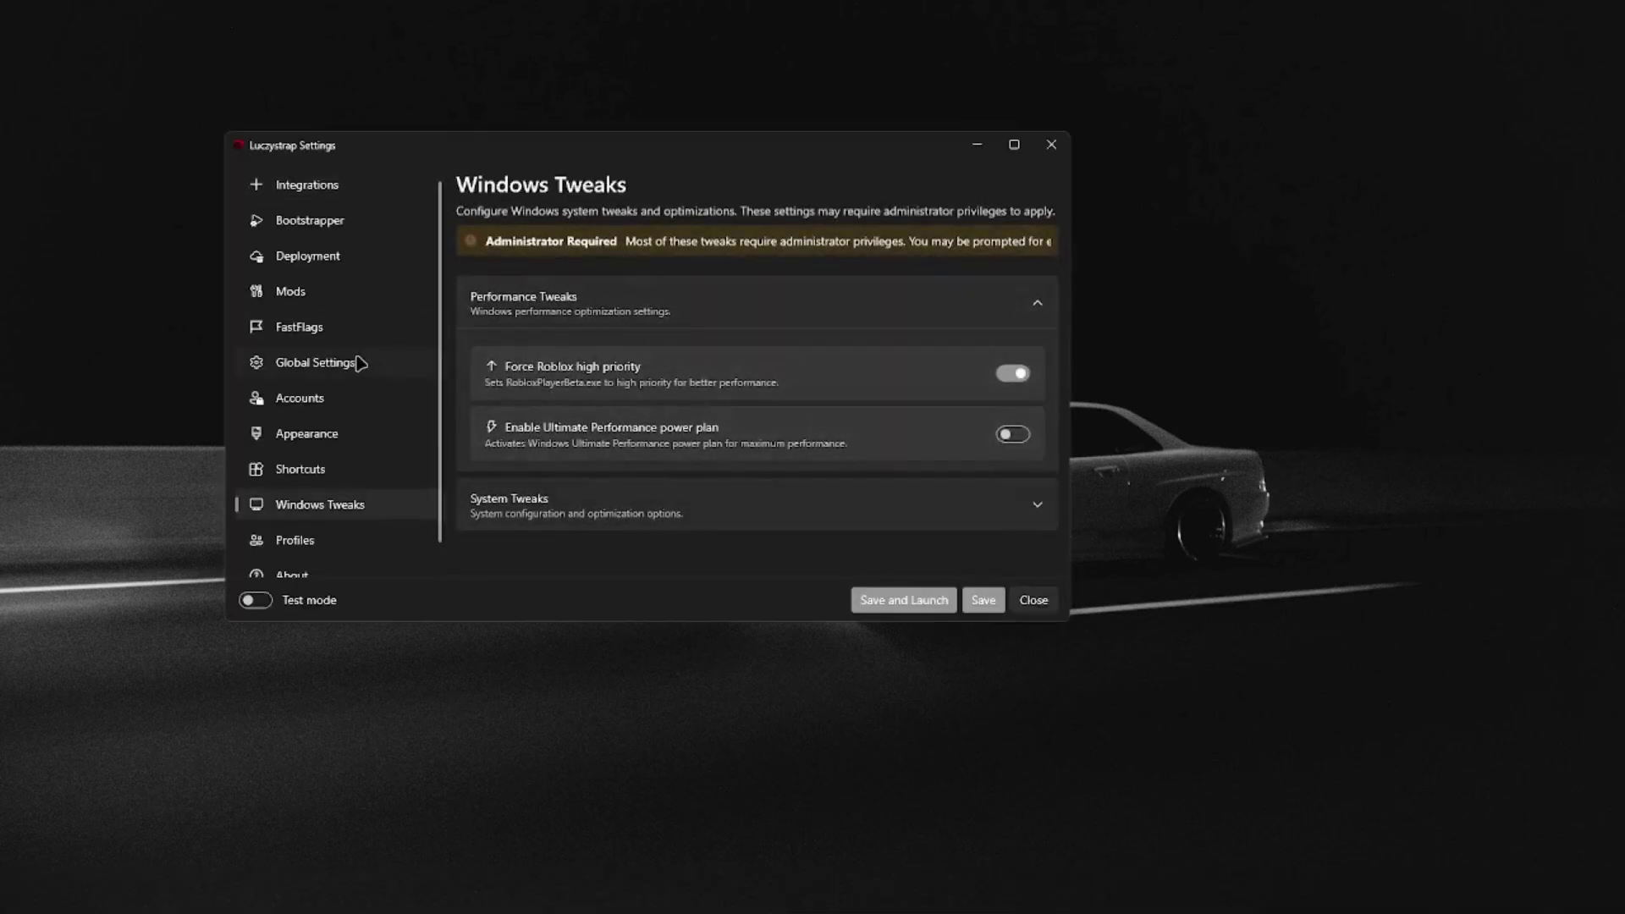
pyautogui.click(318, 197)
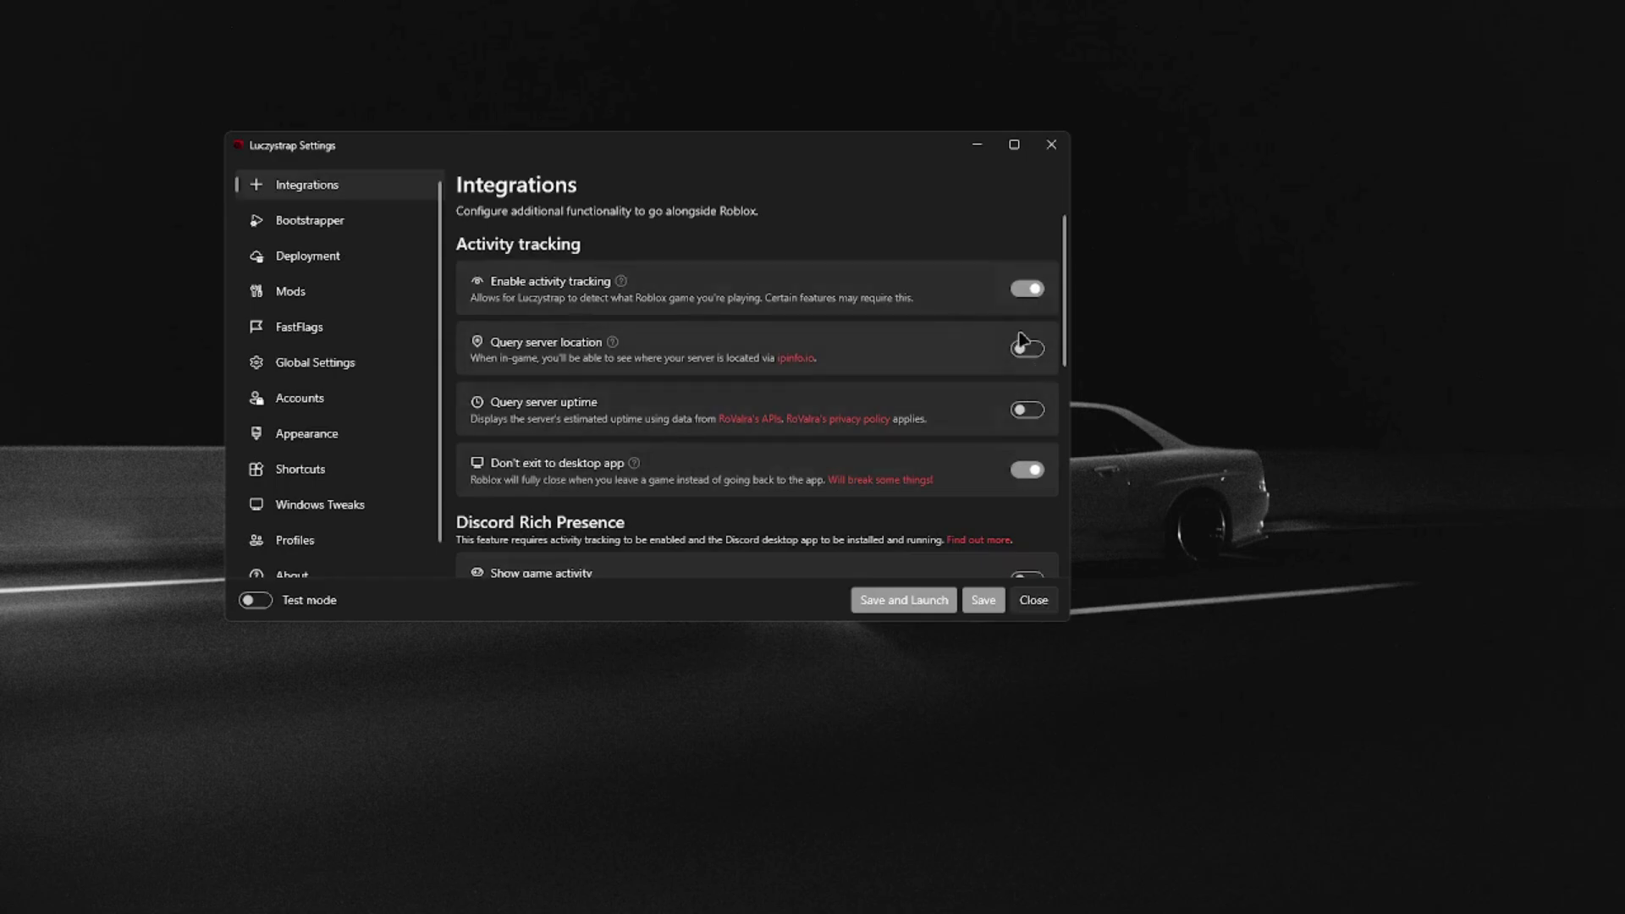
pyautogui.scroll(-2, 1005, 373)
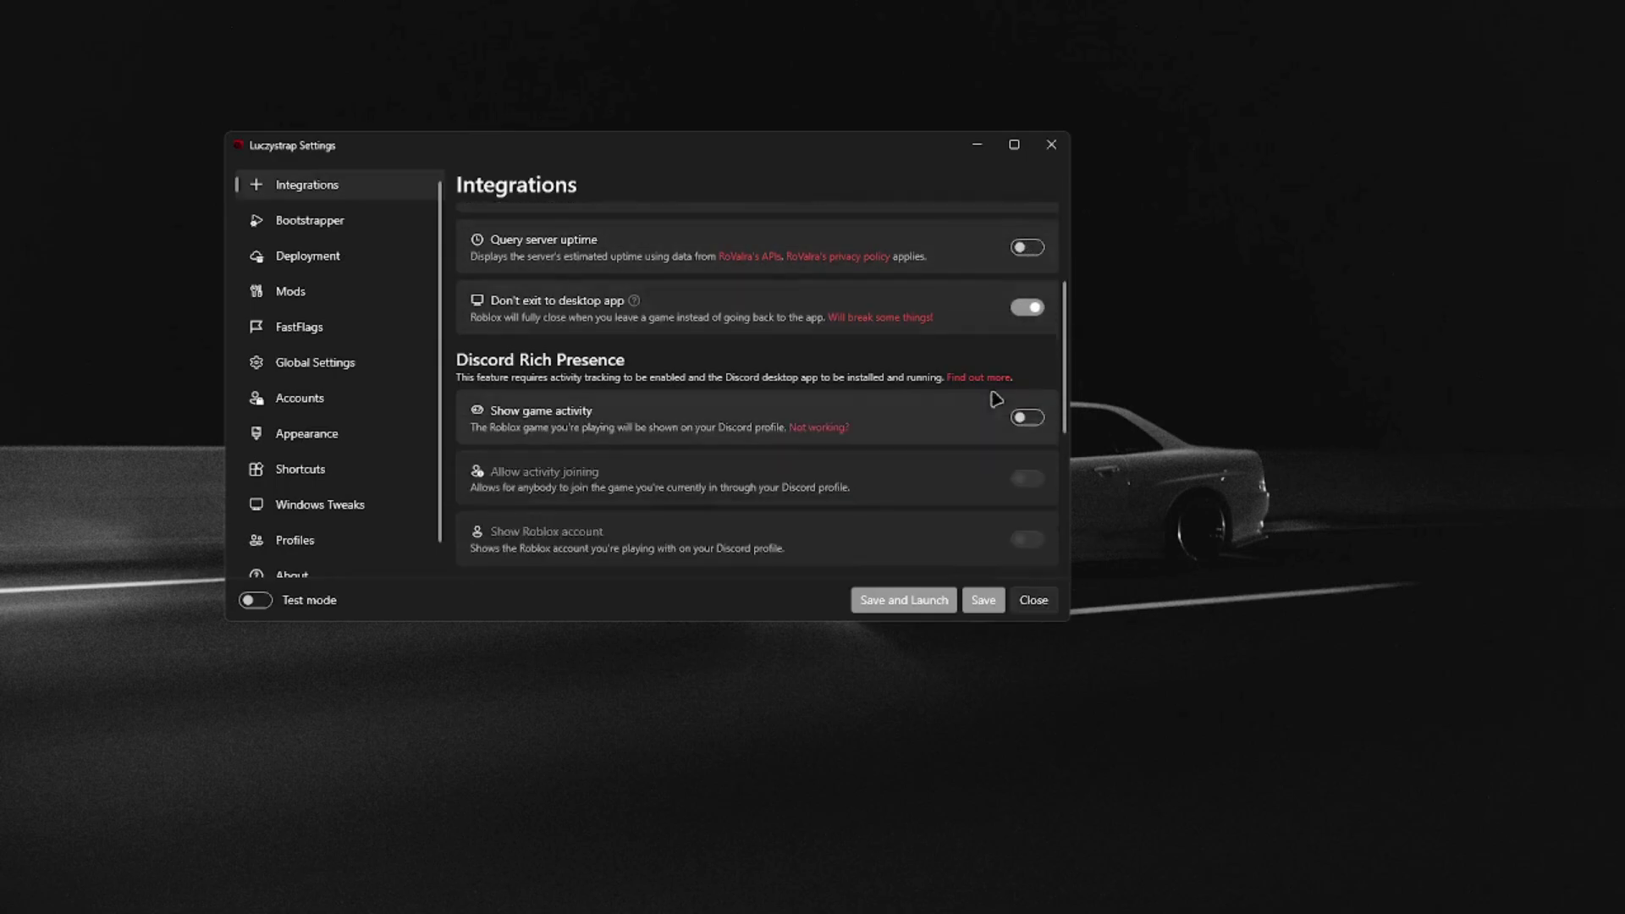
pyautogui.scroll(-1, 1013, 428)
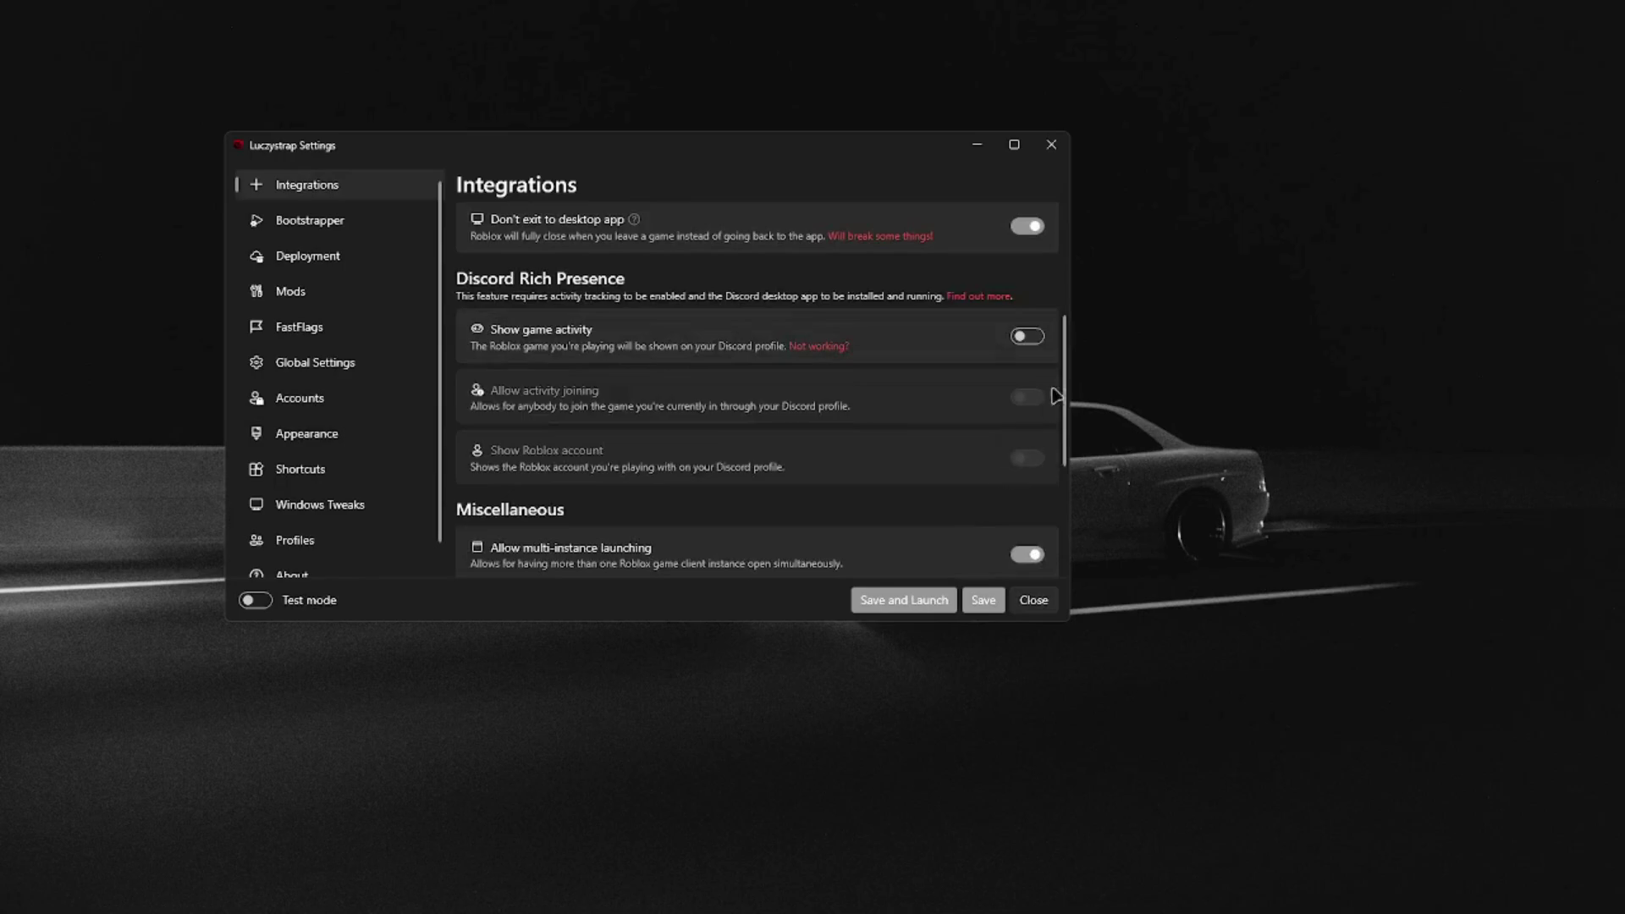
pyautogui.scroll(-1, 990, 388)
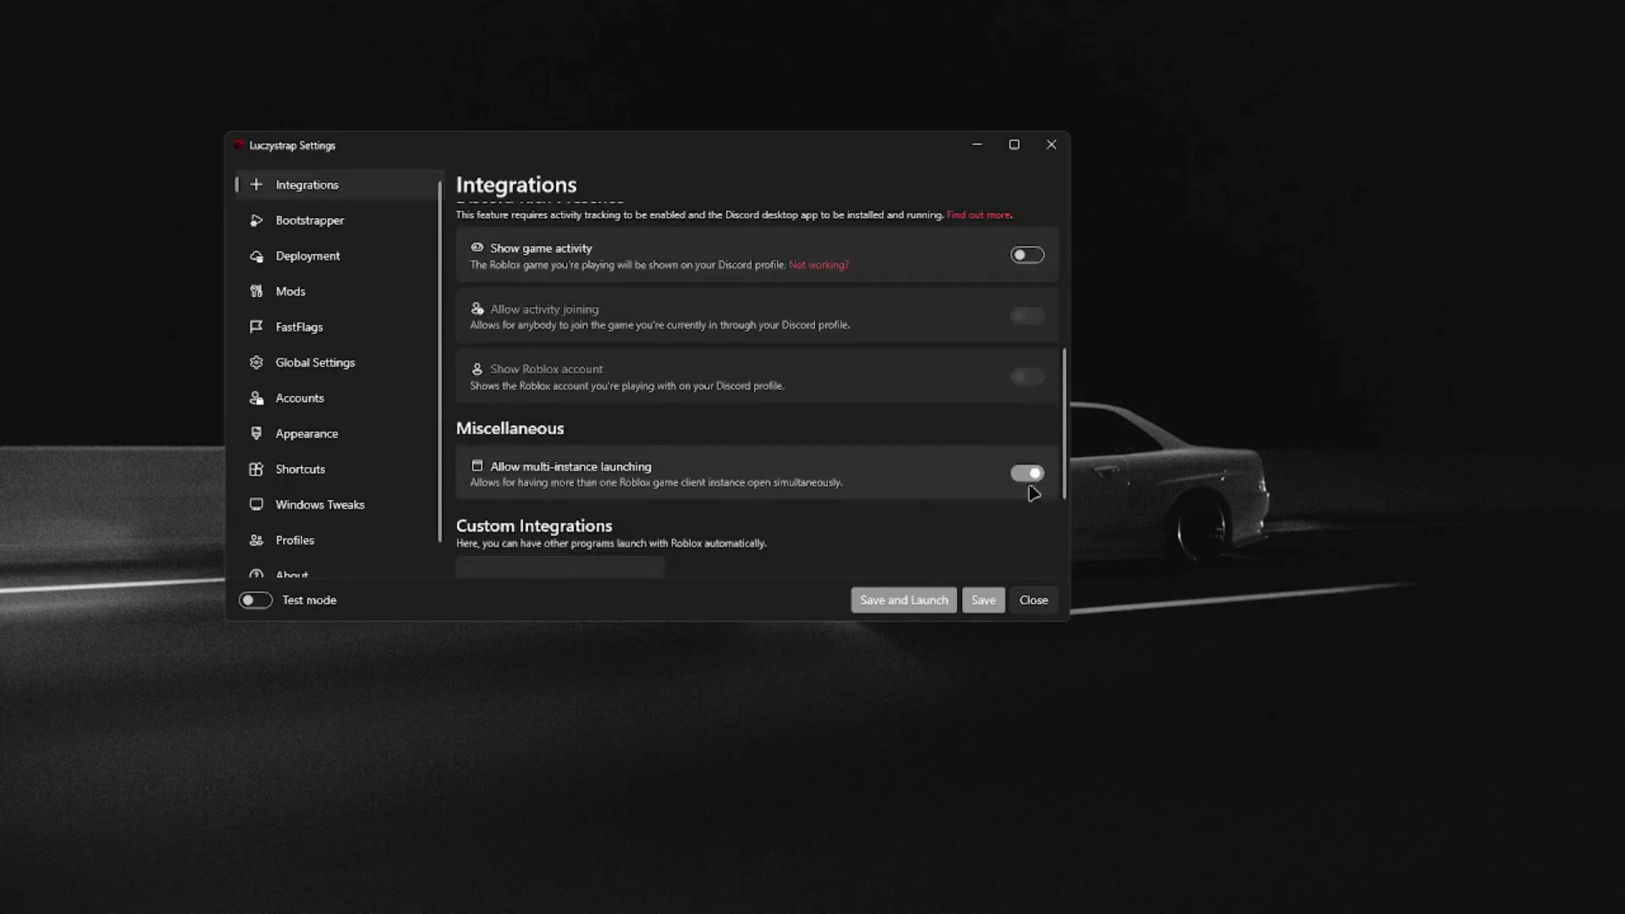
# Step: On the Bootstrapper page, keep the Cleaner deleting old files "After 1 day"
pyautogui.click(365, 226)
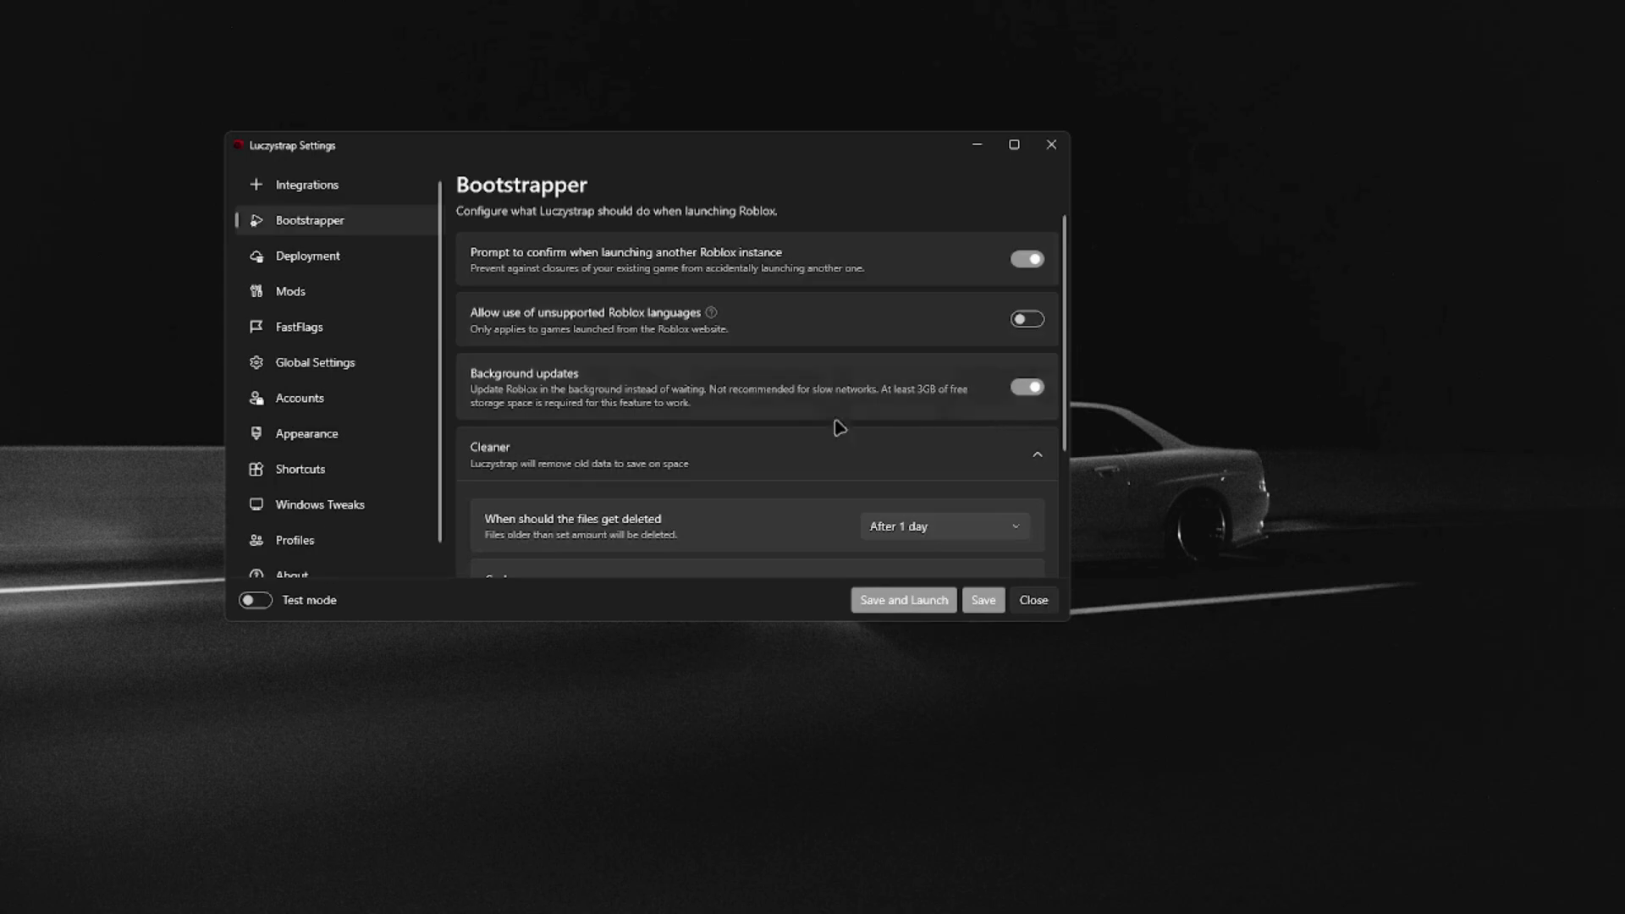
pyautogui.scroll(-1, 787, 419)
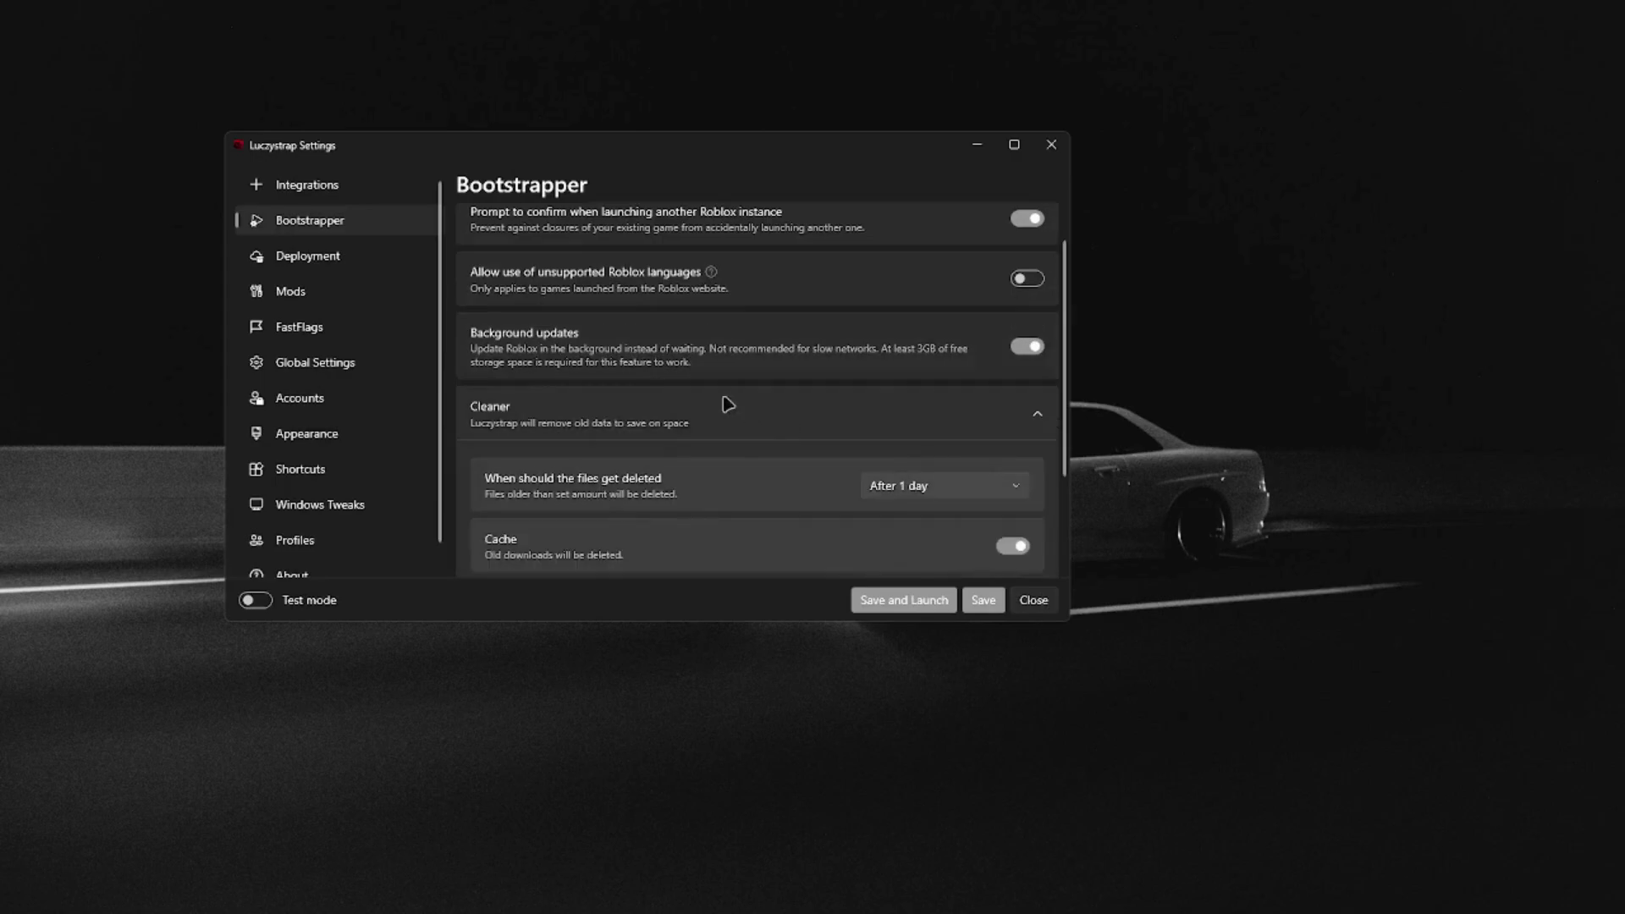
pyautogui.scroll(-3, 592, 413)
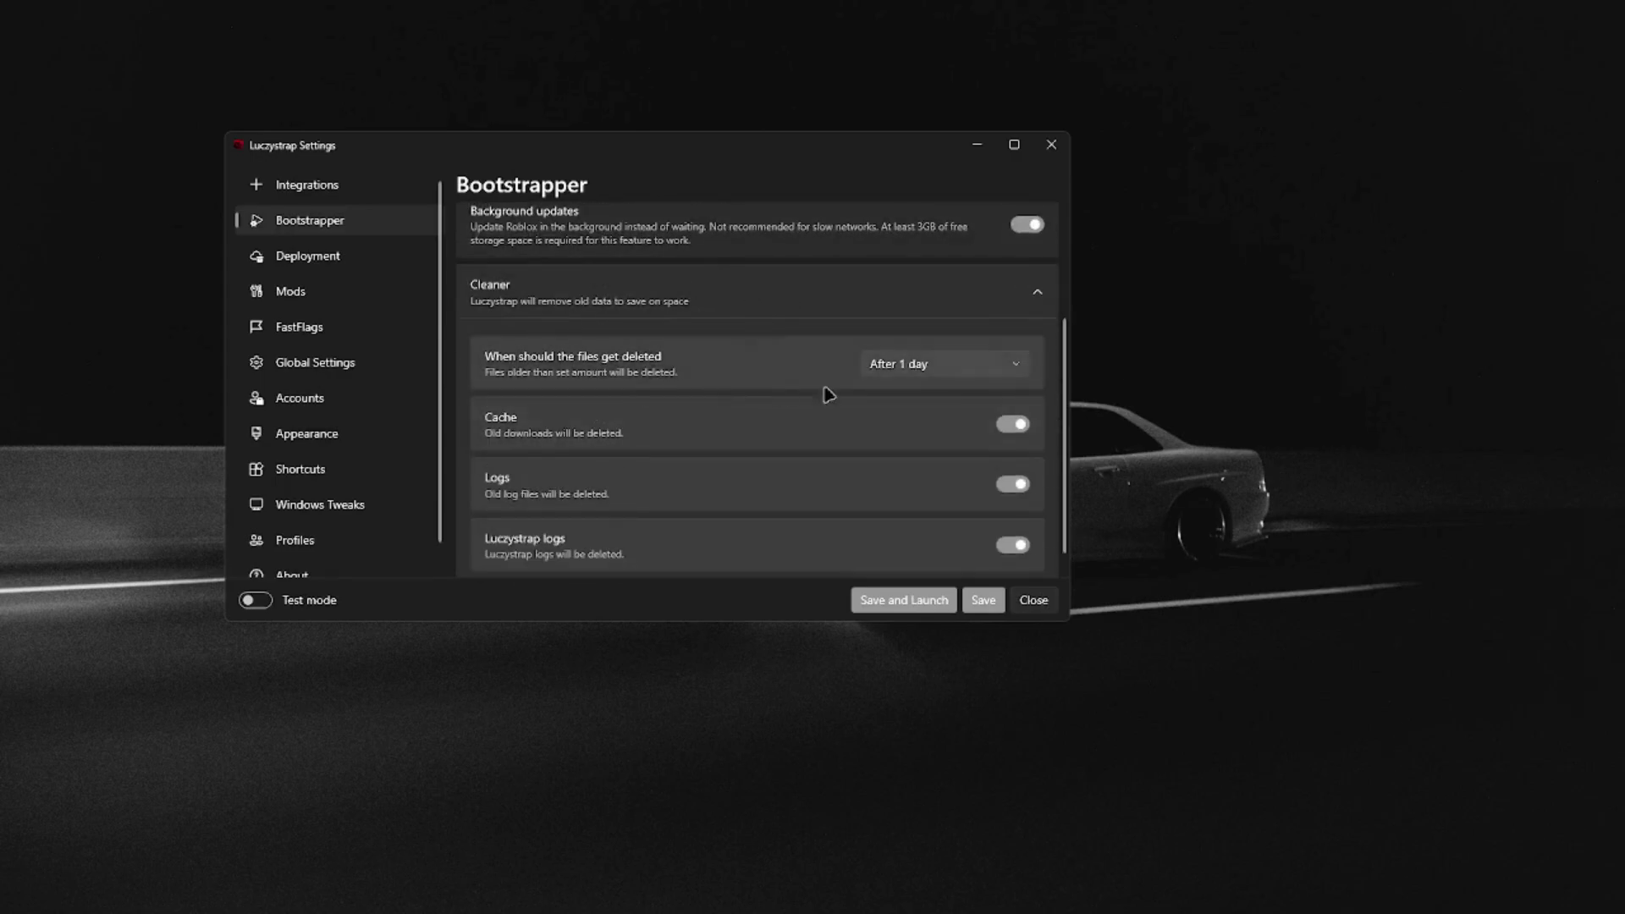
pyautogui.click(903, 372)
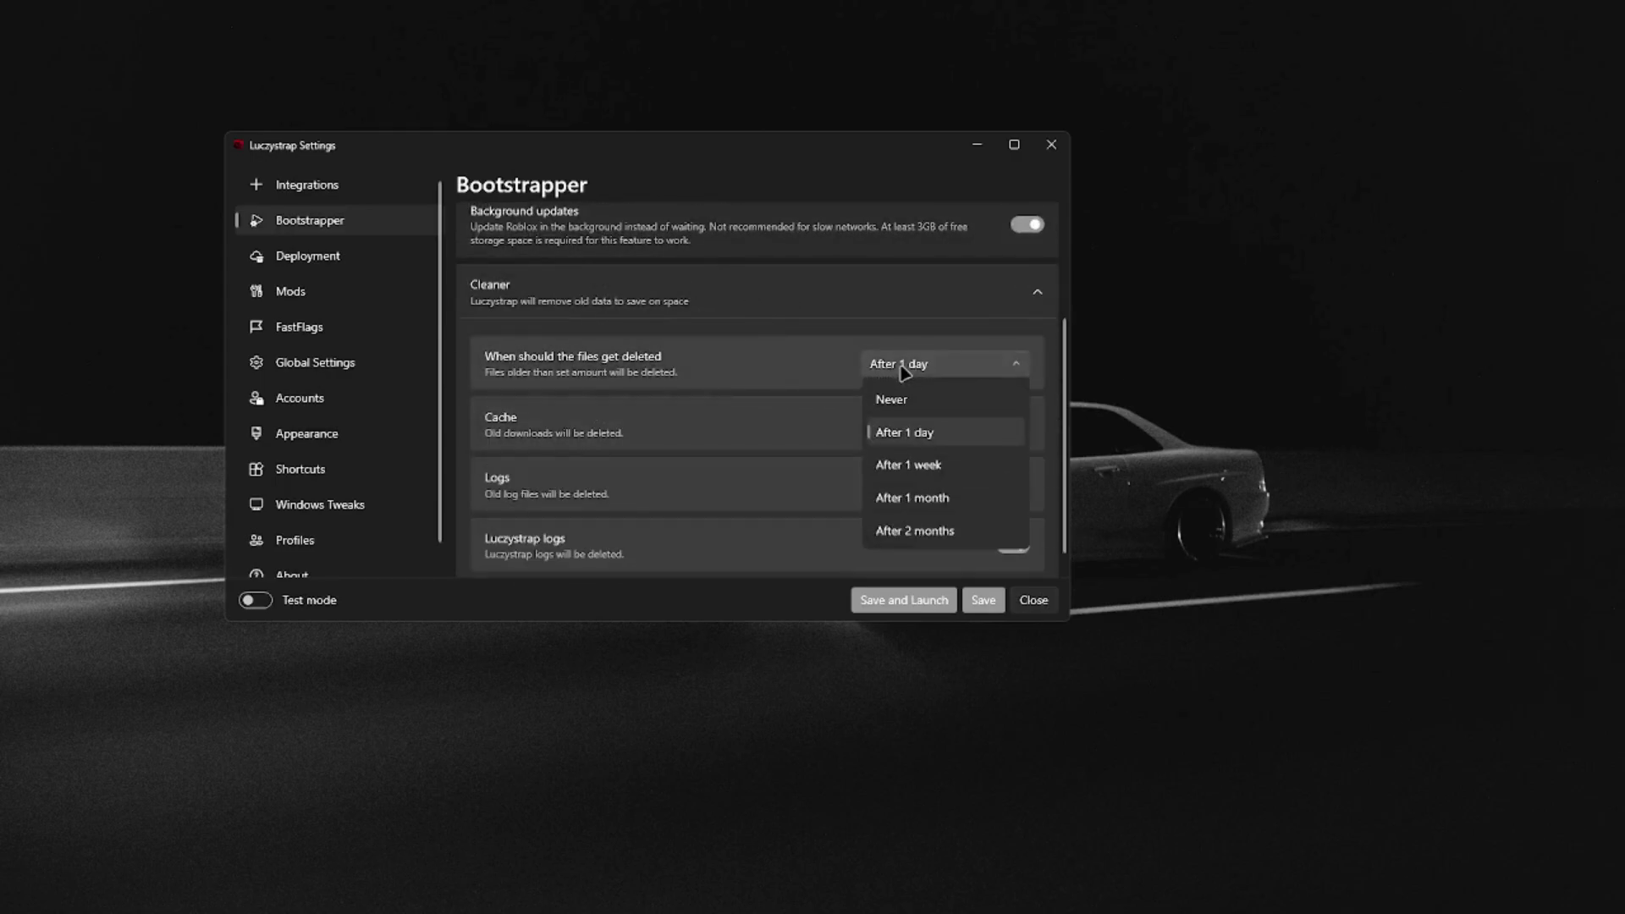
pyautogui.click(910, 441)
pyautogui.scroll(-1, 974, 405)
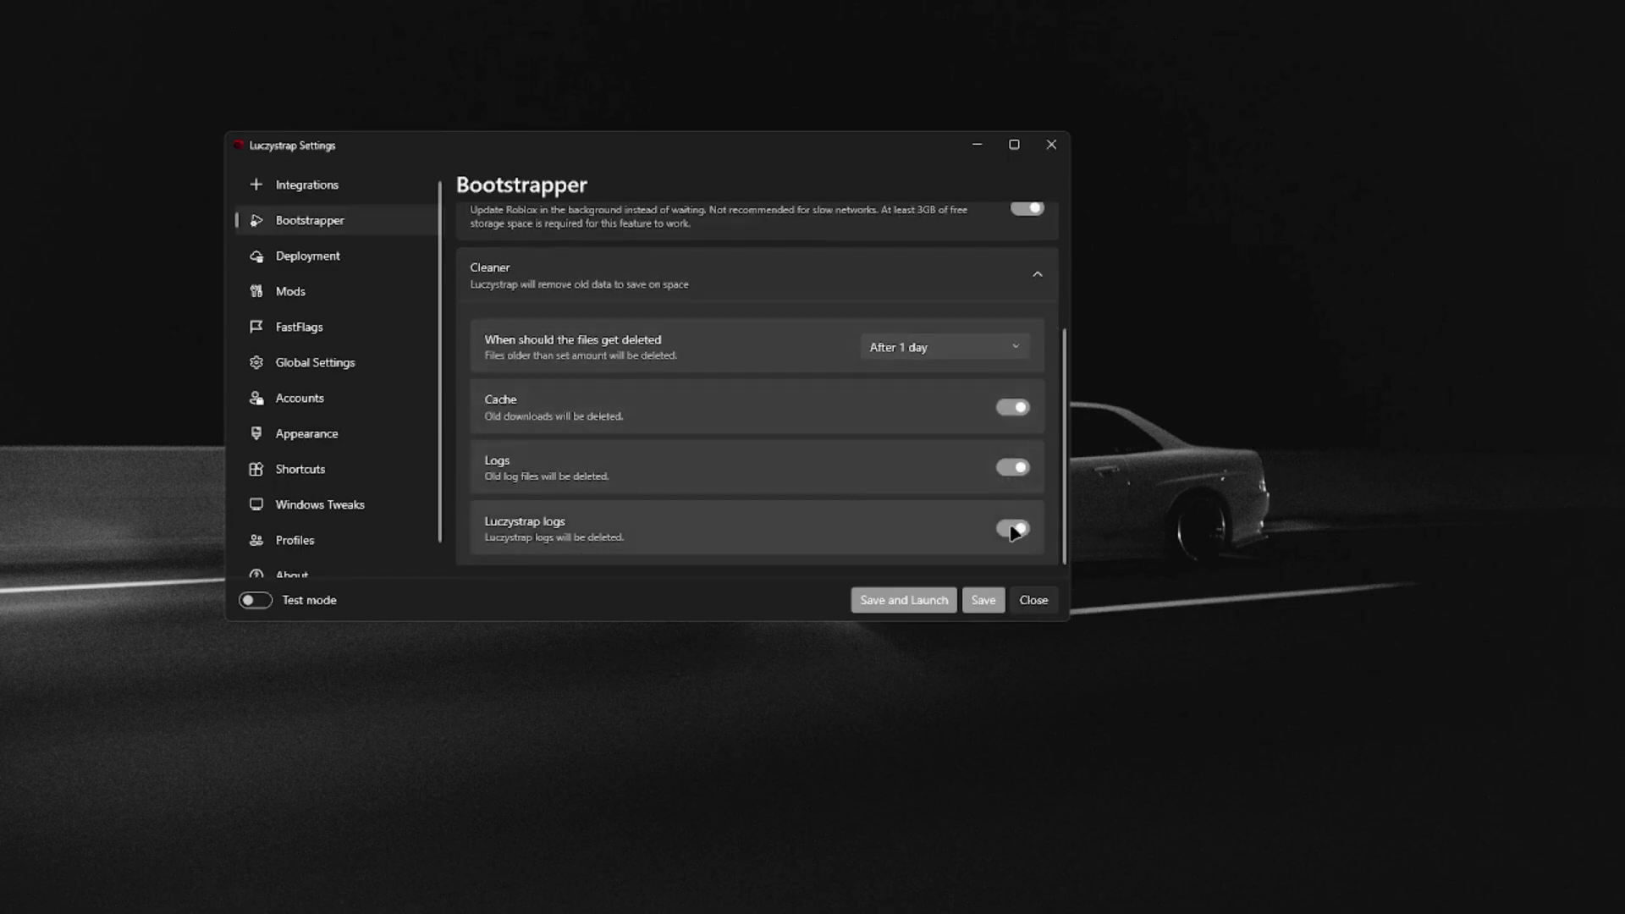
# Step: Review Deployment settings on the production channel, then go to the FastFlags page
pyautogui.click(318, 263)
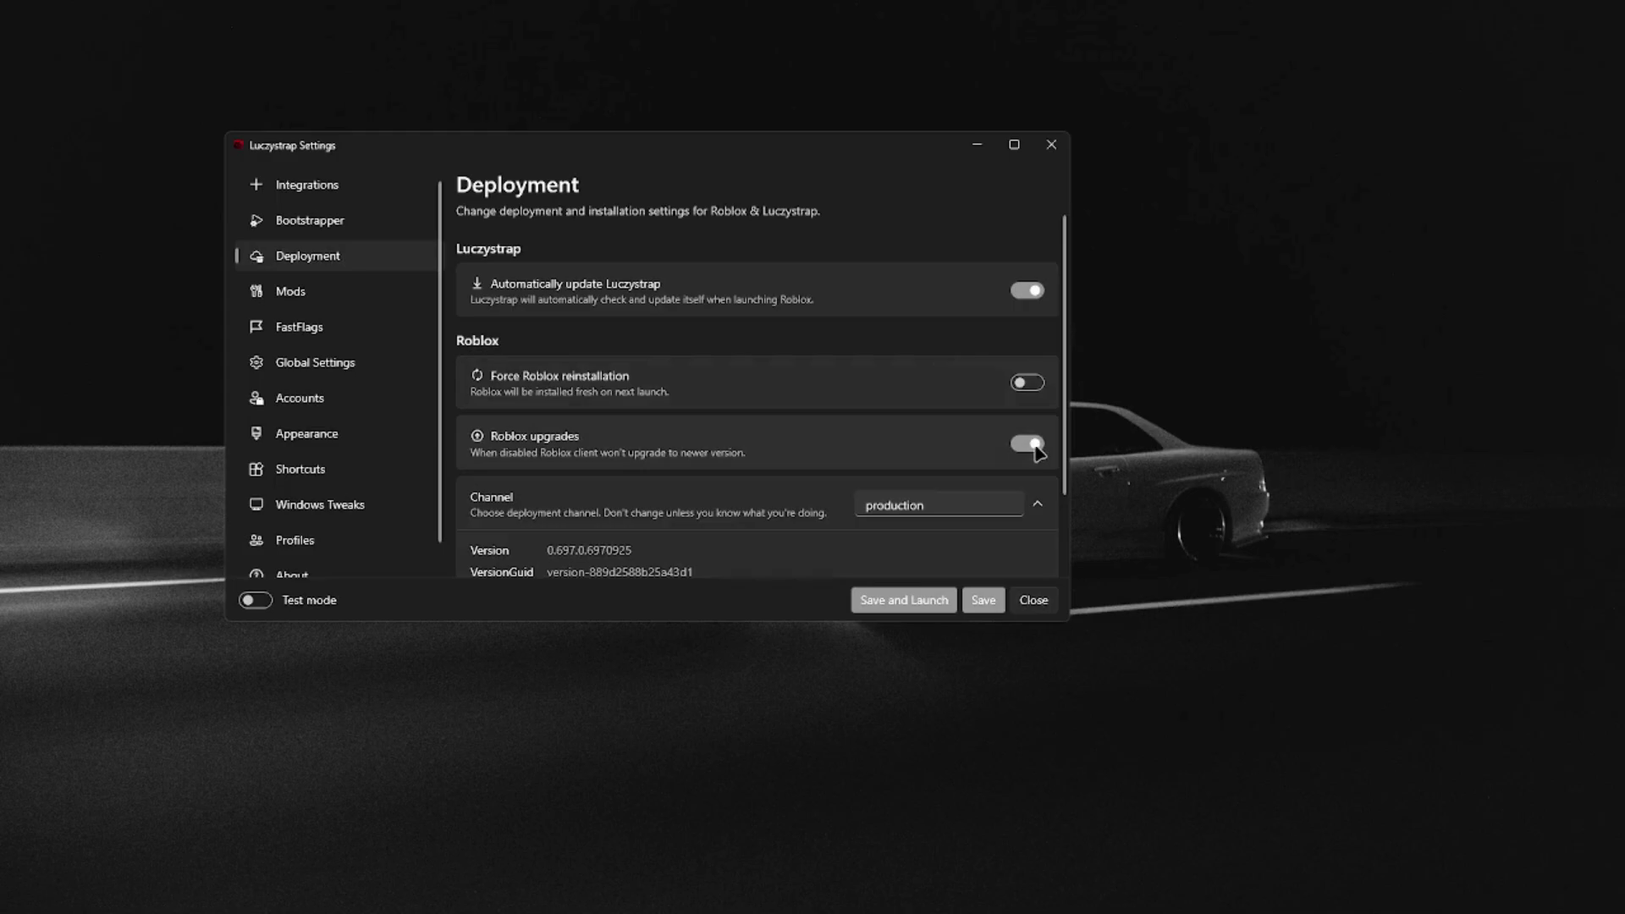
pyautogui.scroll(-2, 855, 495)
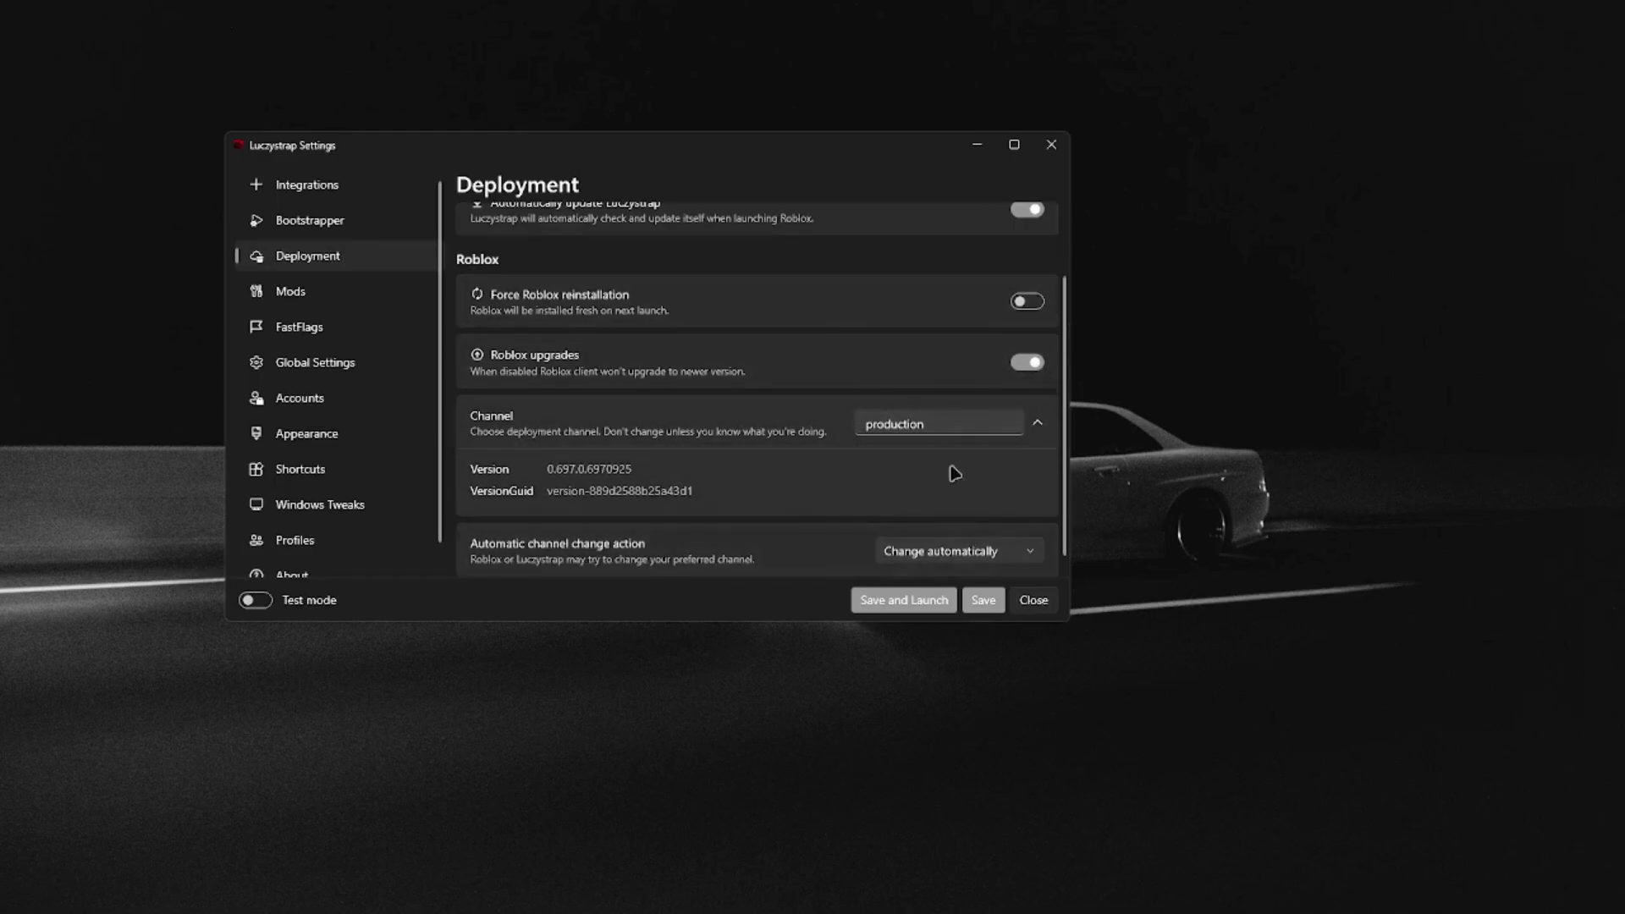
pyautogui.click(291, 324)
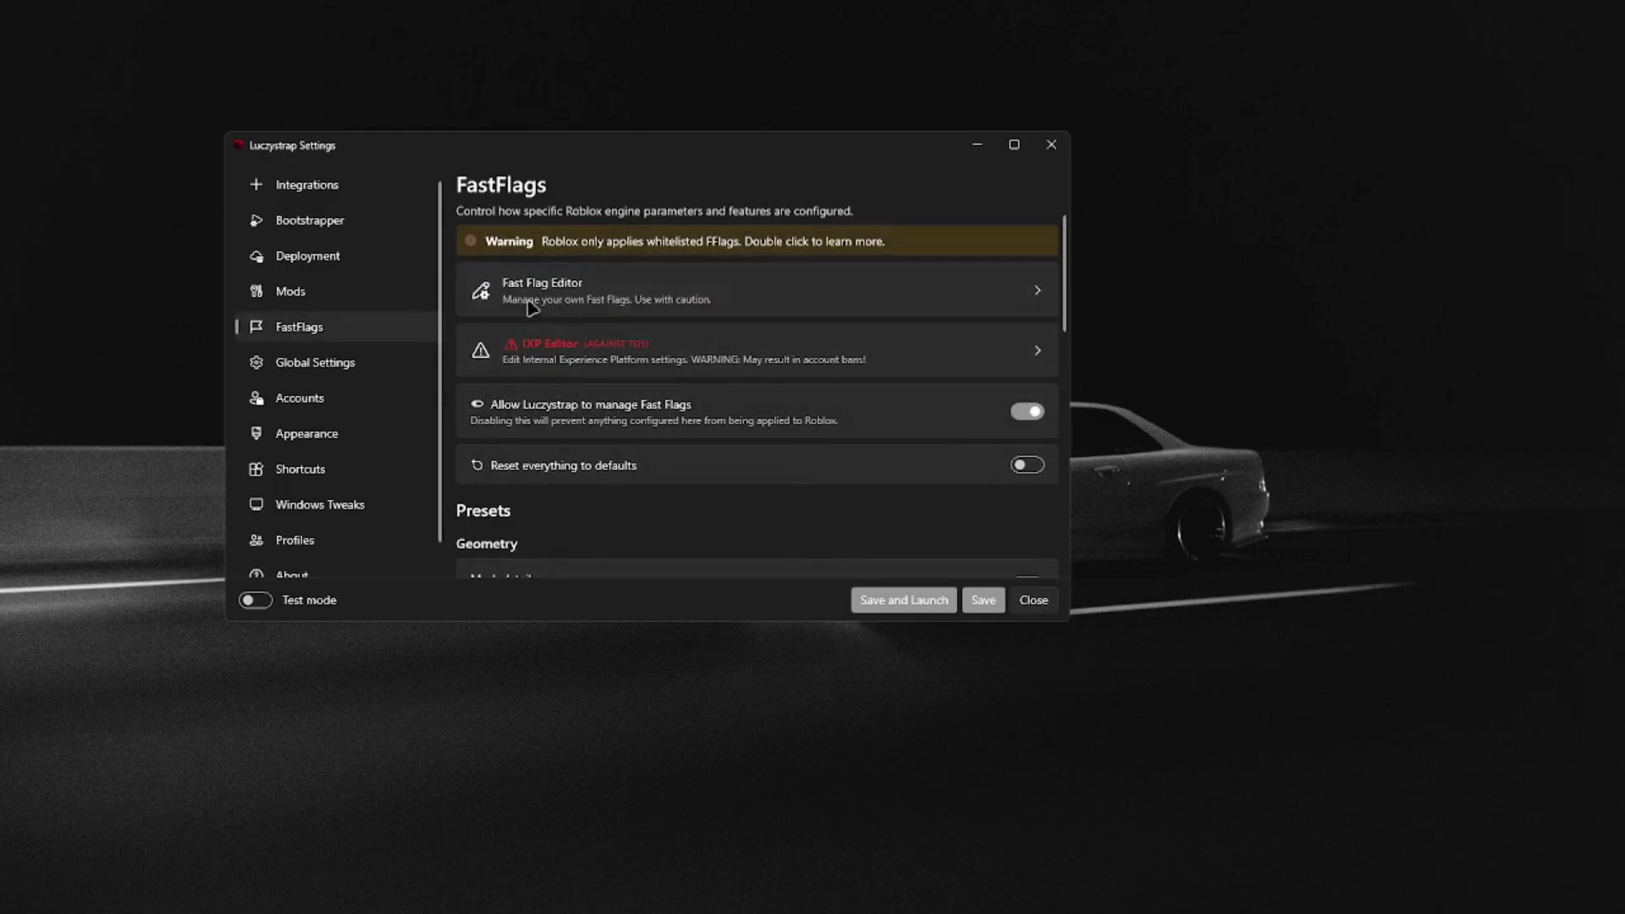
pyautogui.click(622, 294)
pyautogui.scroll(-5, 675, 414)
pyautogui.scroll(5, 677, 428)
pyautogui.scroll(-3, 676, 430)
pyautogui.scroll(2, 676, 430)
pyautogui.scroll(-3, 677, 430)
pyautogui.scroll(4, 679, 430)
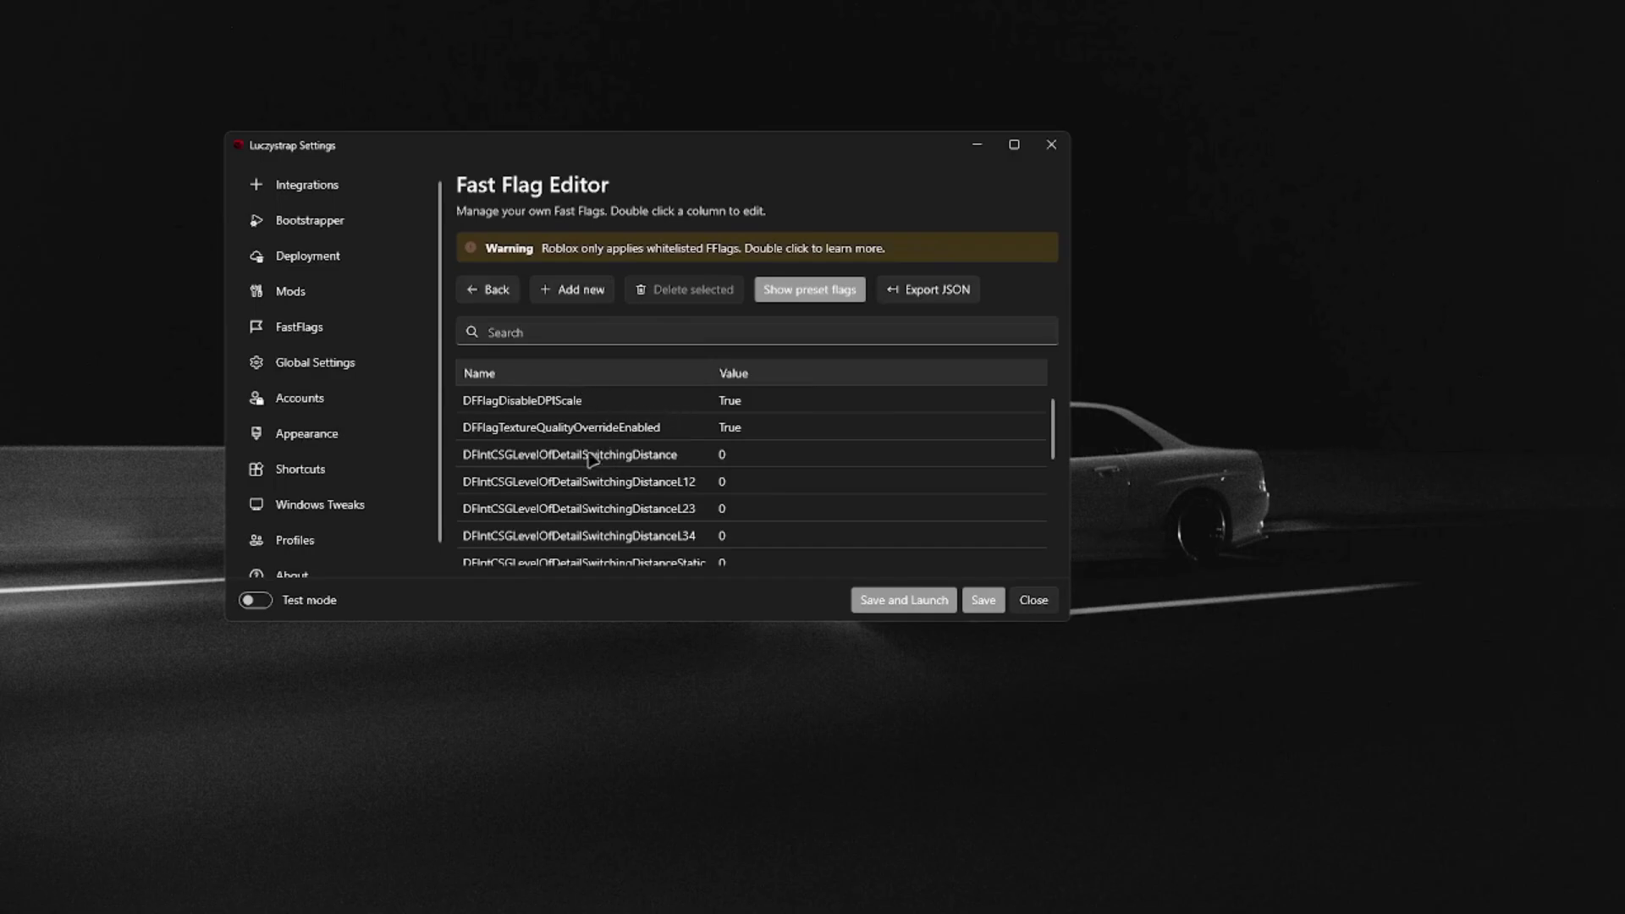
pyautogui.scroll(-3, 635, 420)
pyautogui.scroll(3, 626, 428)
pyautogui.click(482, 291)
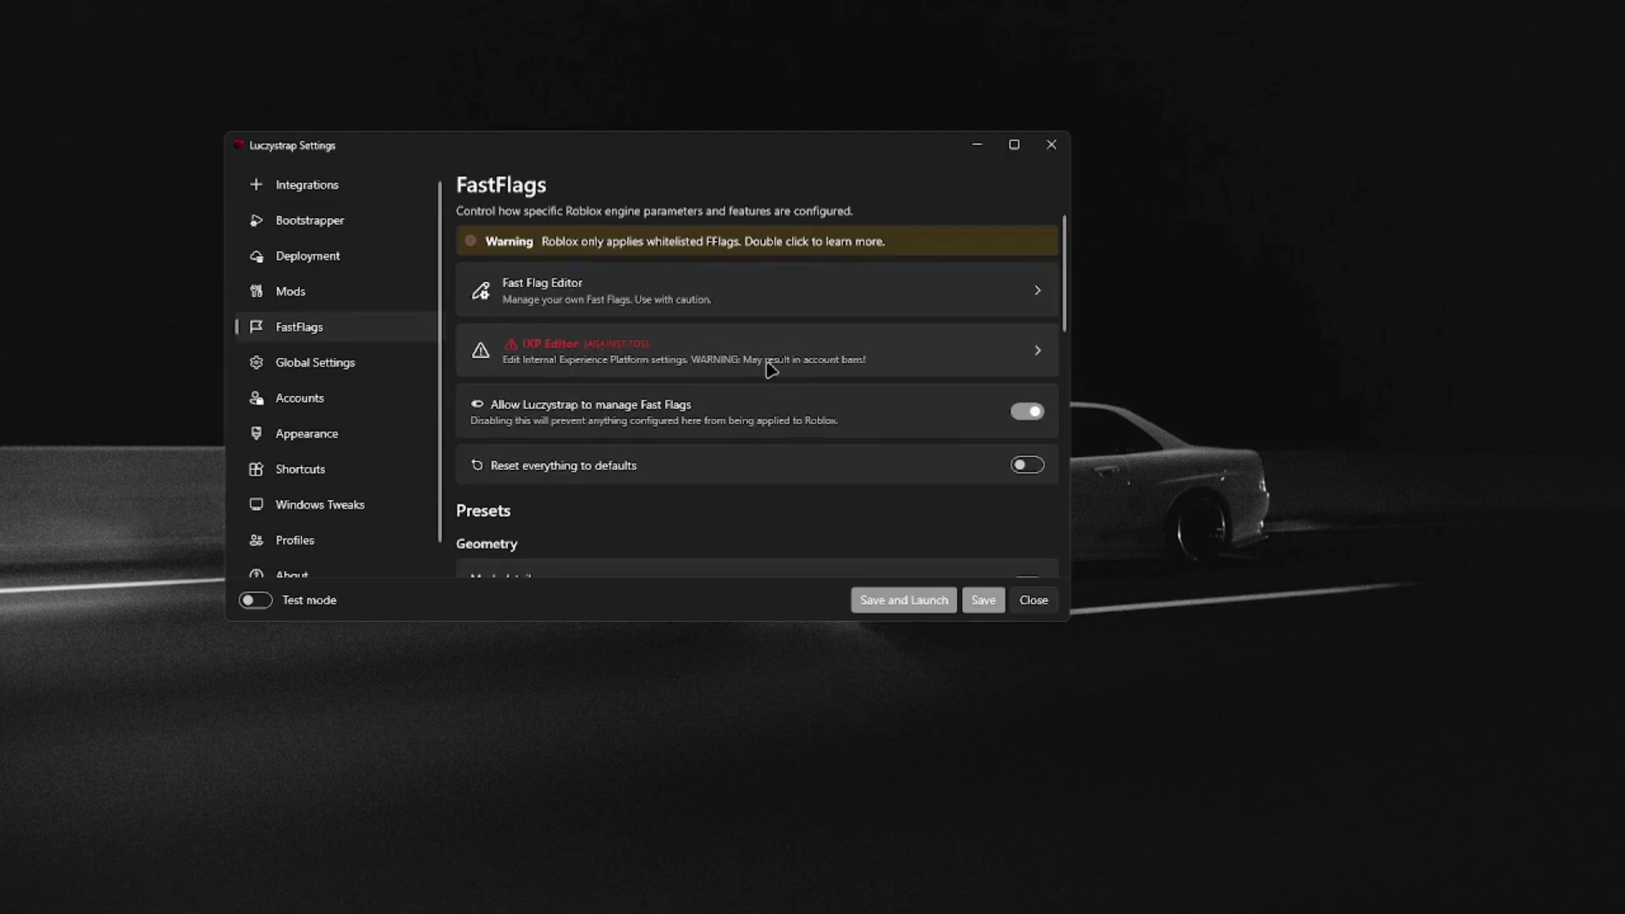
pyautogui.click(692, 357)
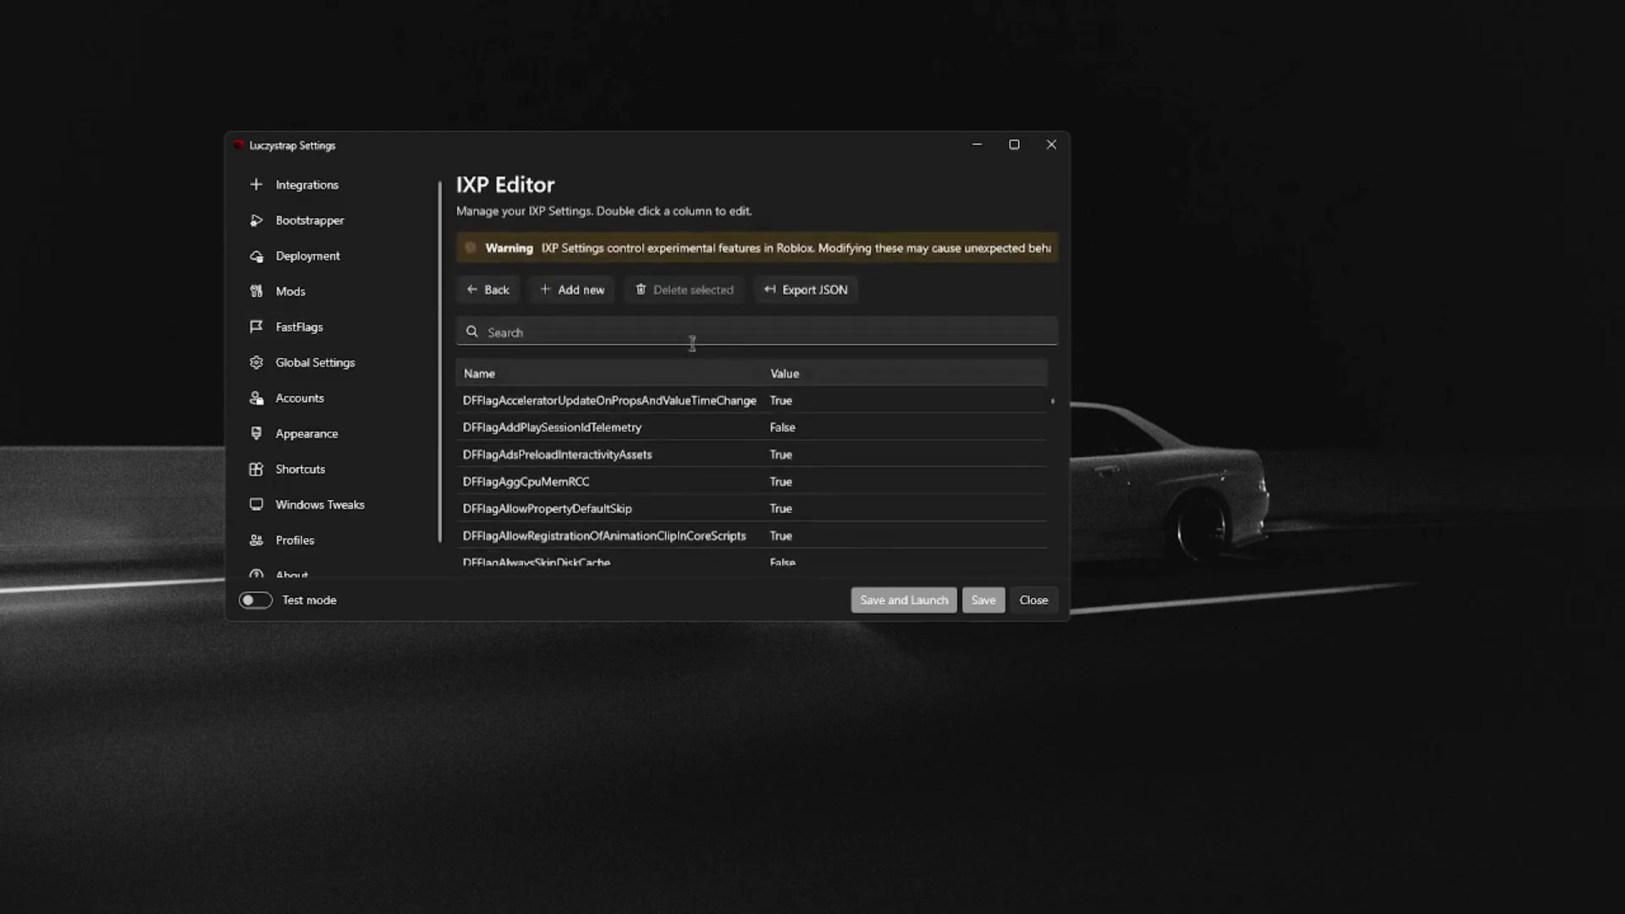
pyautogui.scroll(-20, 697, 452)
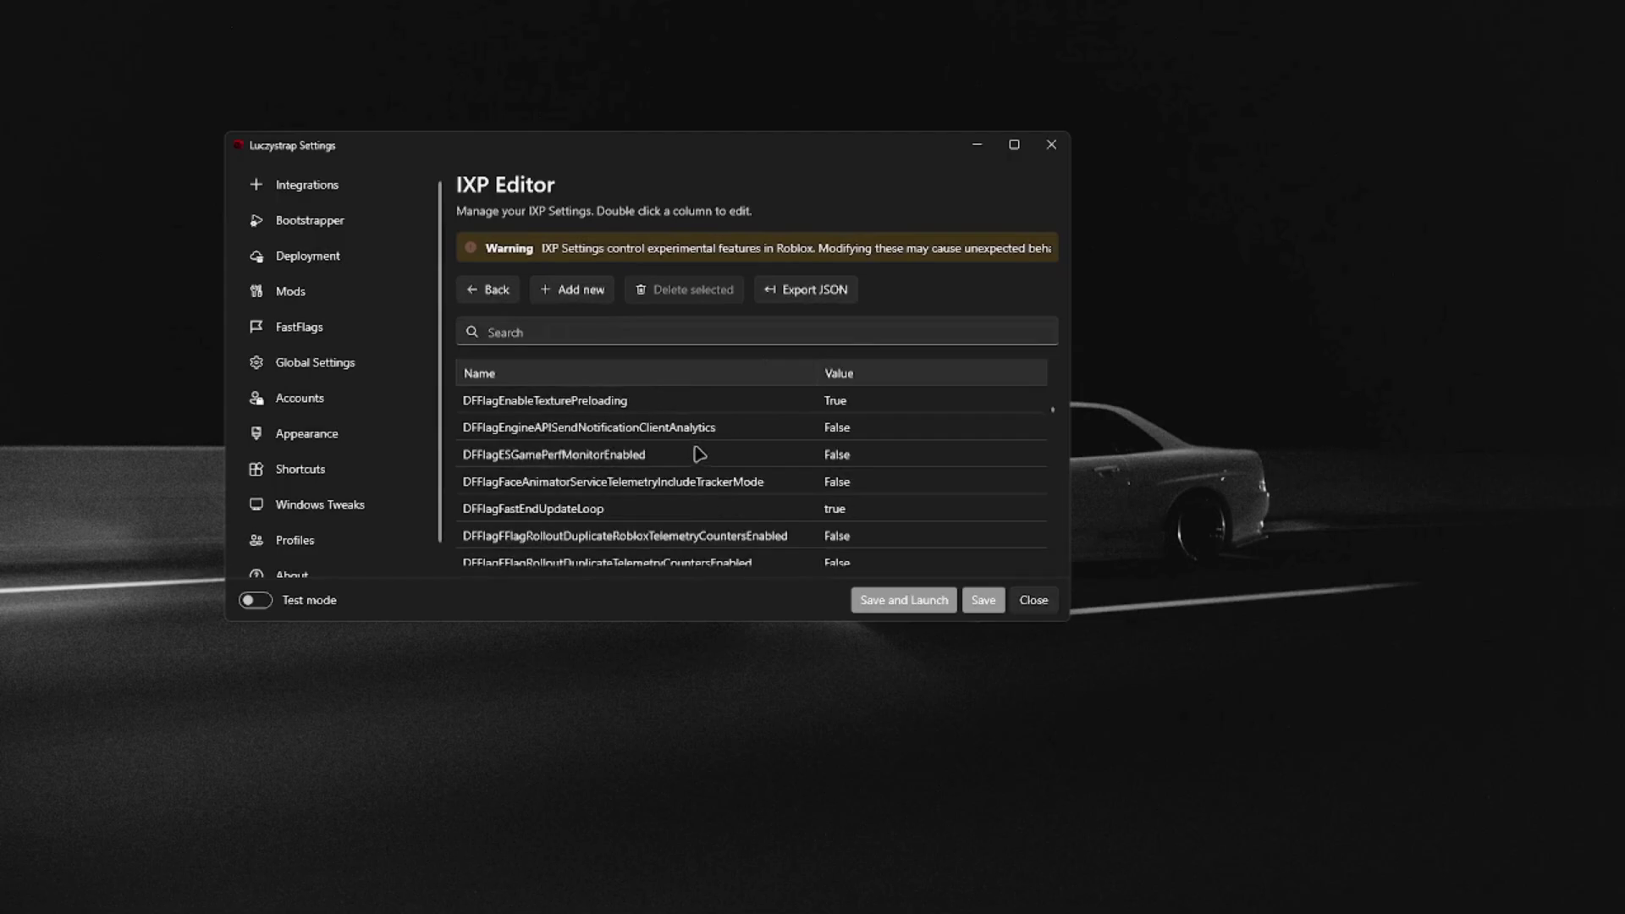
pyautogui.scroll(20, 709, 429)
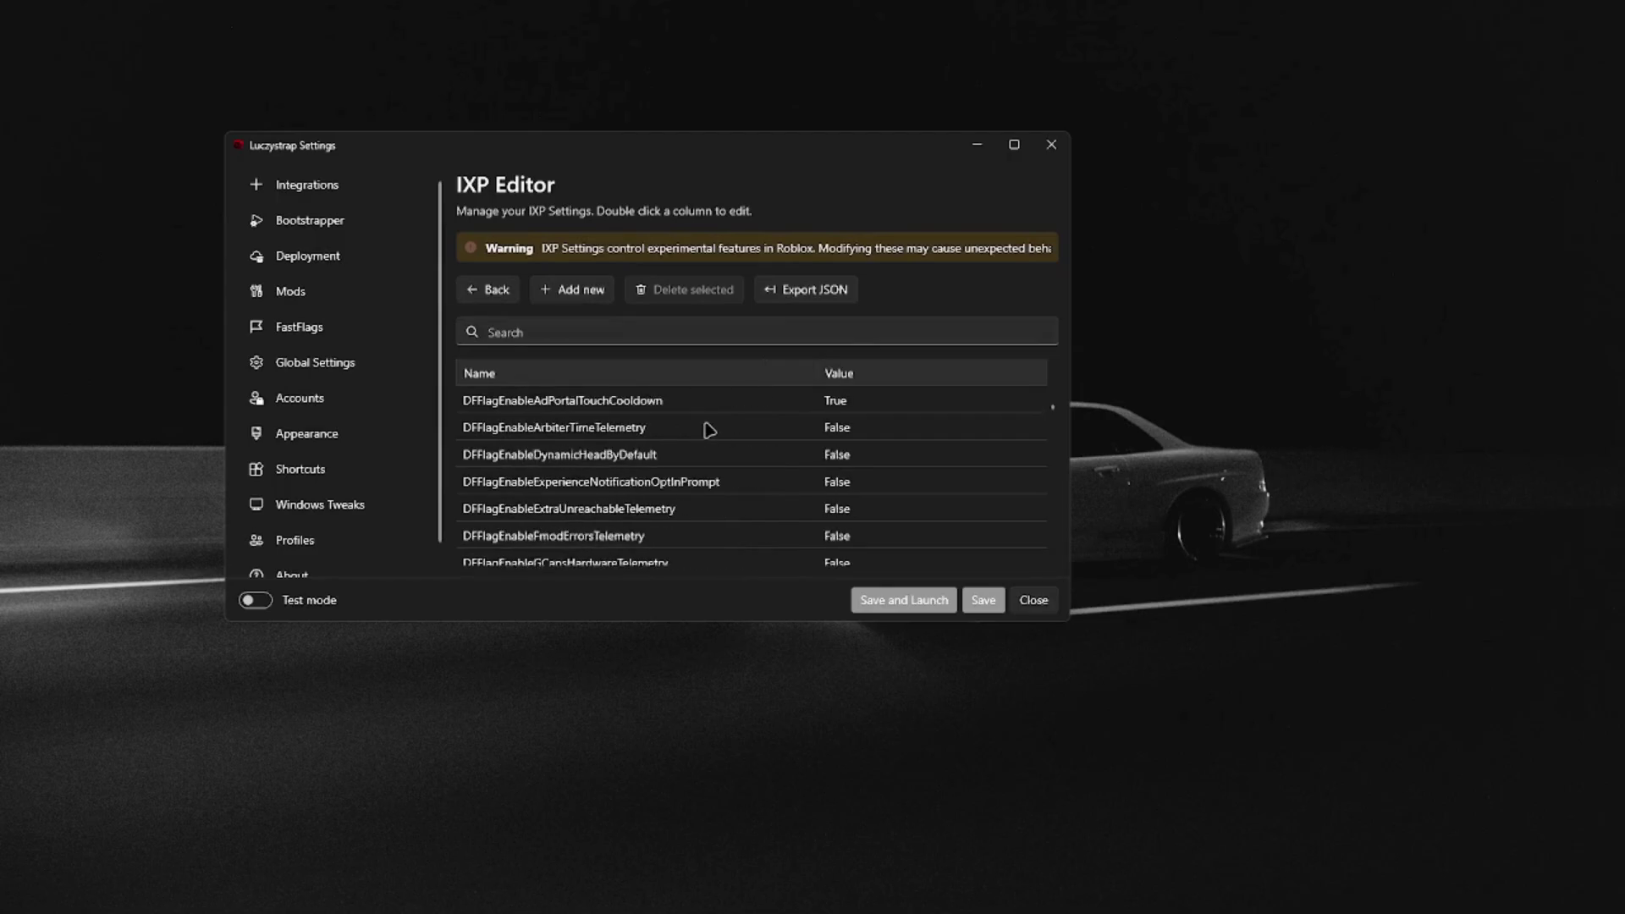
pyautogui.click(495, 289)
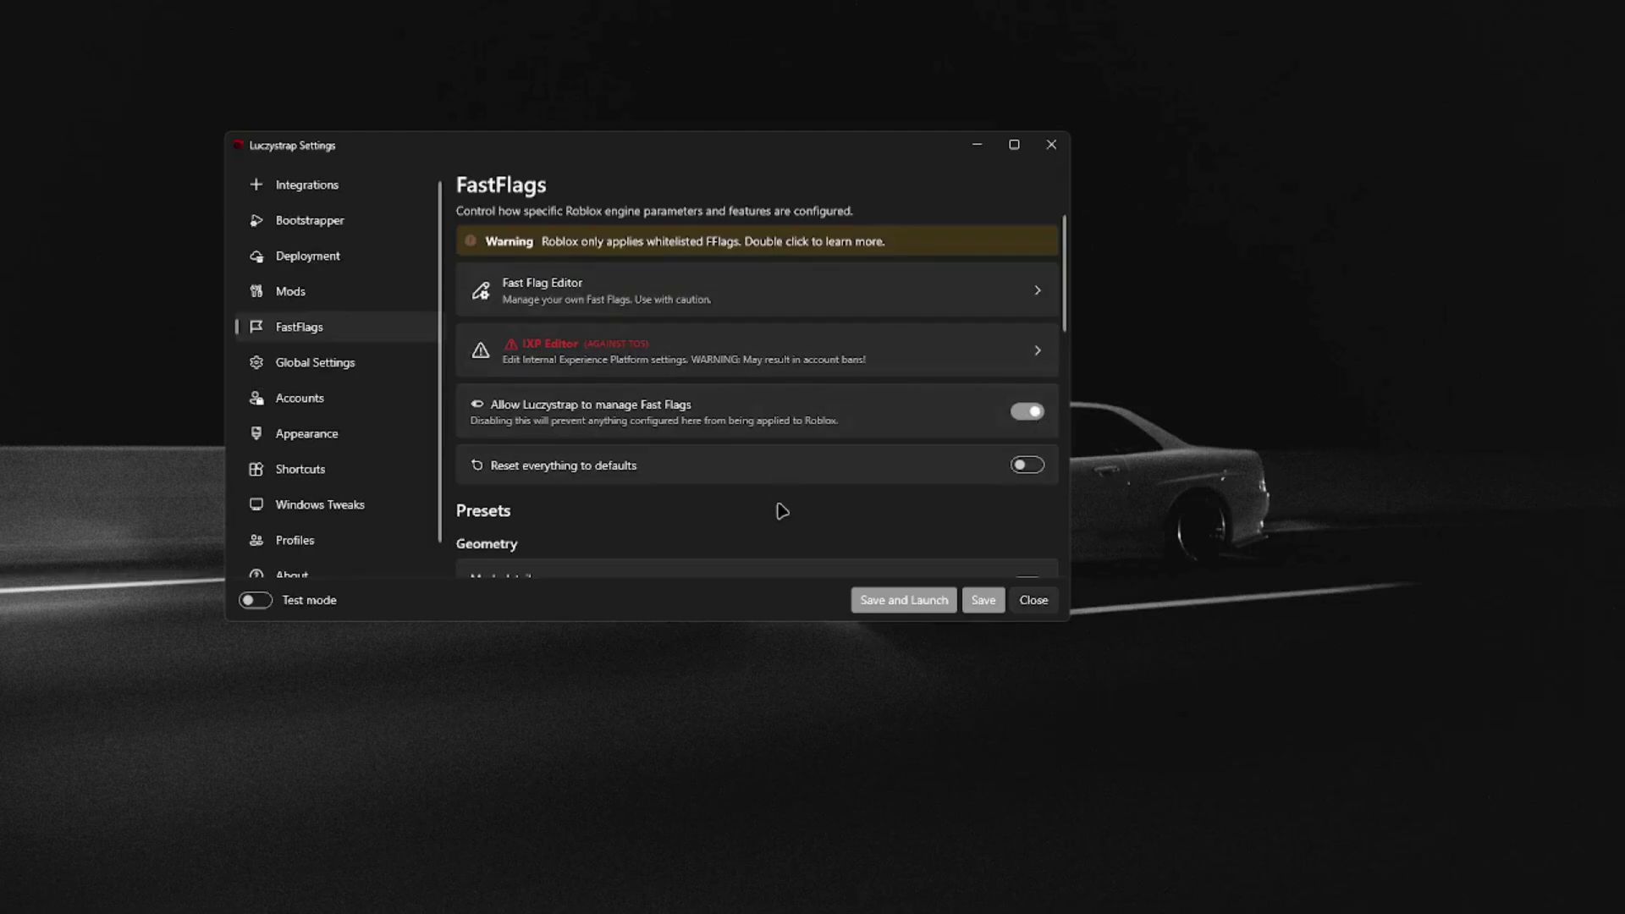
# Step: Set the Mesh detail FastFlag slider to Lowest quality
pyautogui.scroll(-2, 776, 508)
pyautogui.scroll(-2, 786, 507)
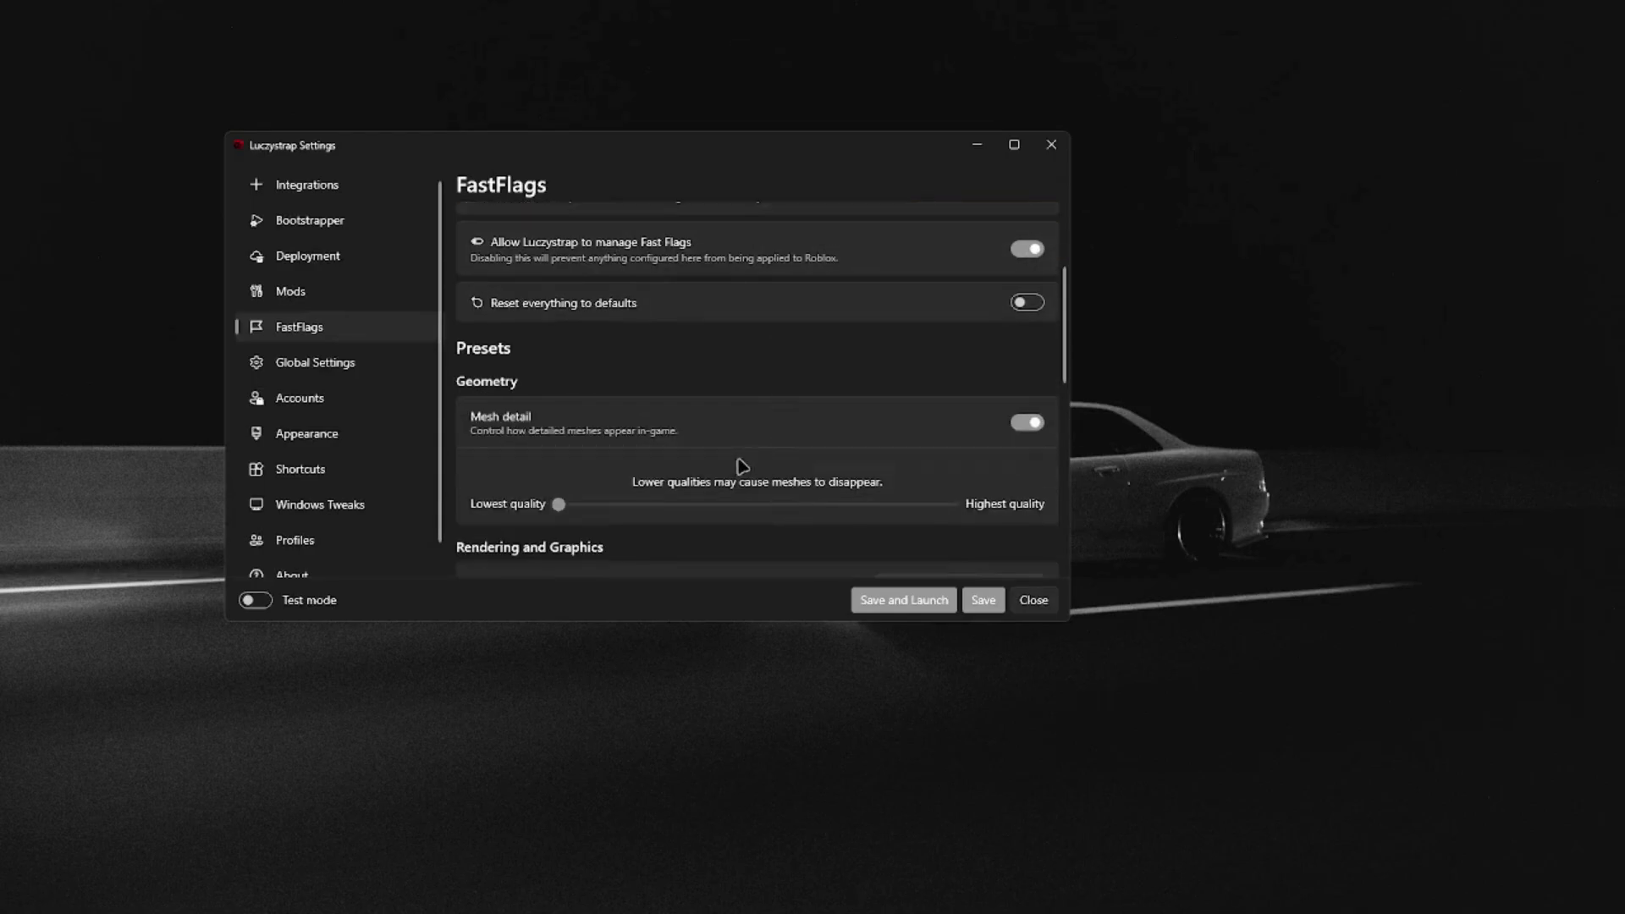
pyautogui.scroll(-1, 688, 544)
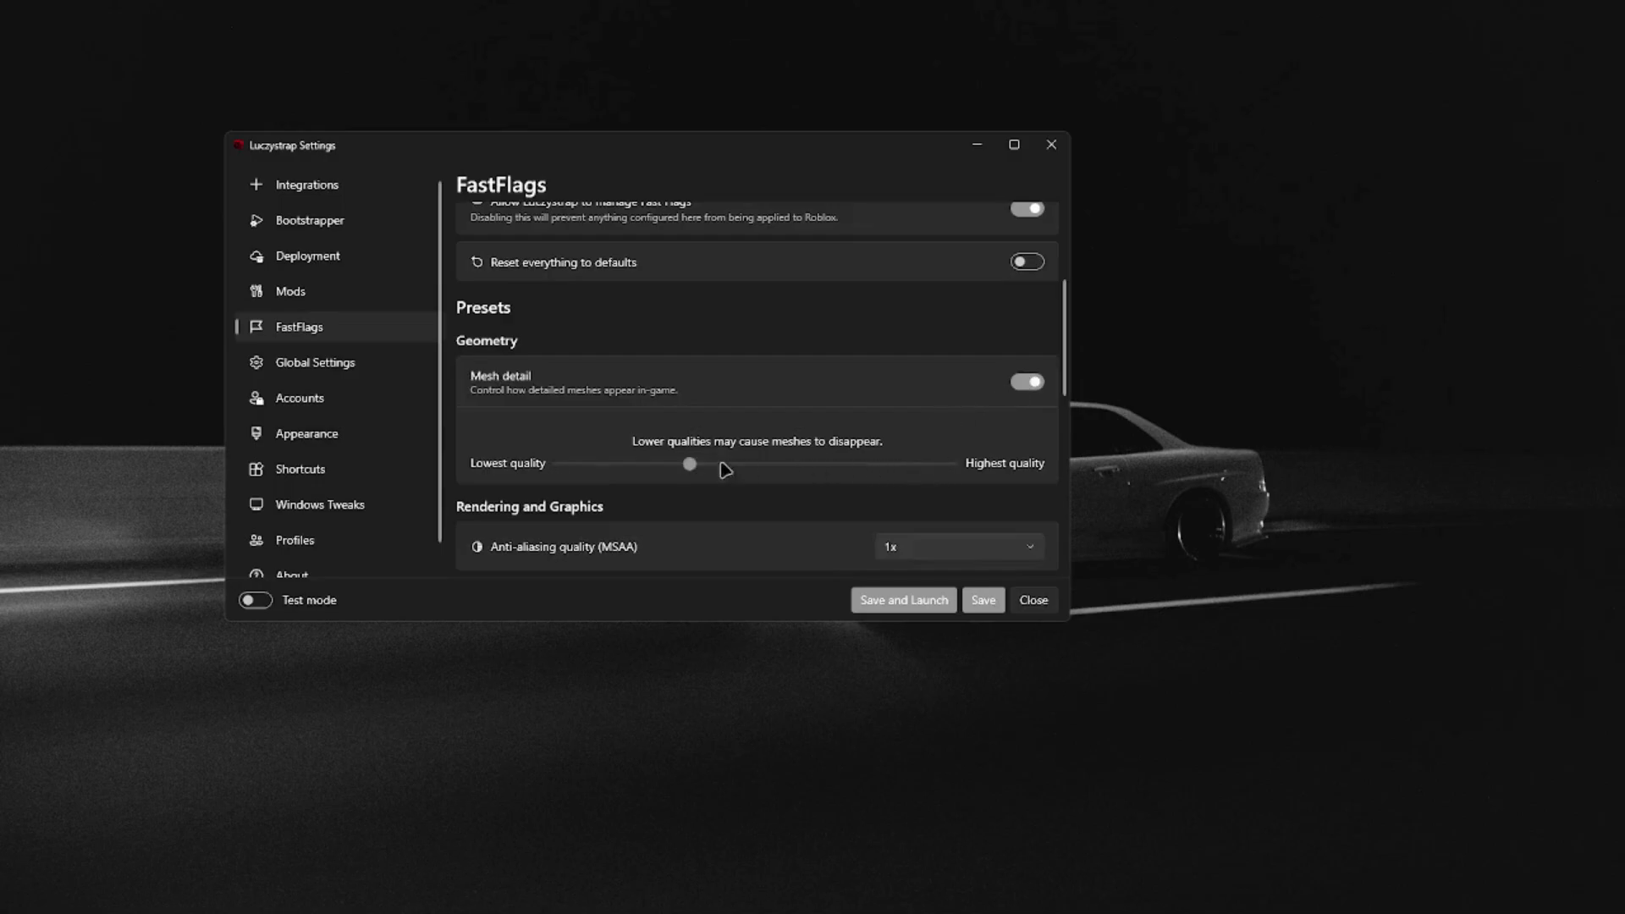
pyautogui.moveTo(686, 466); pyautogui.dragTo(576, 470)
# Step: Keep MSAA anti-aliasing quality at 1x and review the remaining FastFlags
pyautogui.scroll(-3, 660, 482)
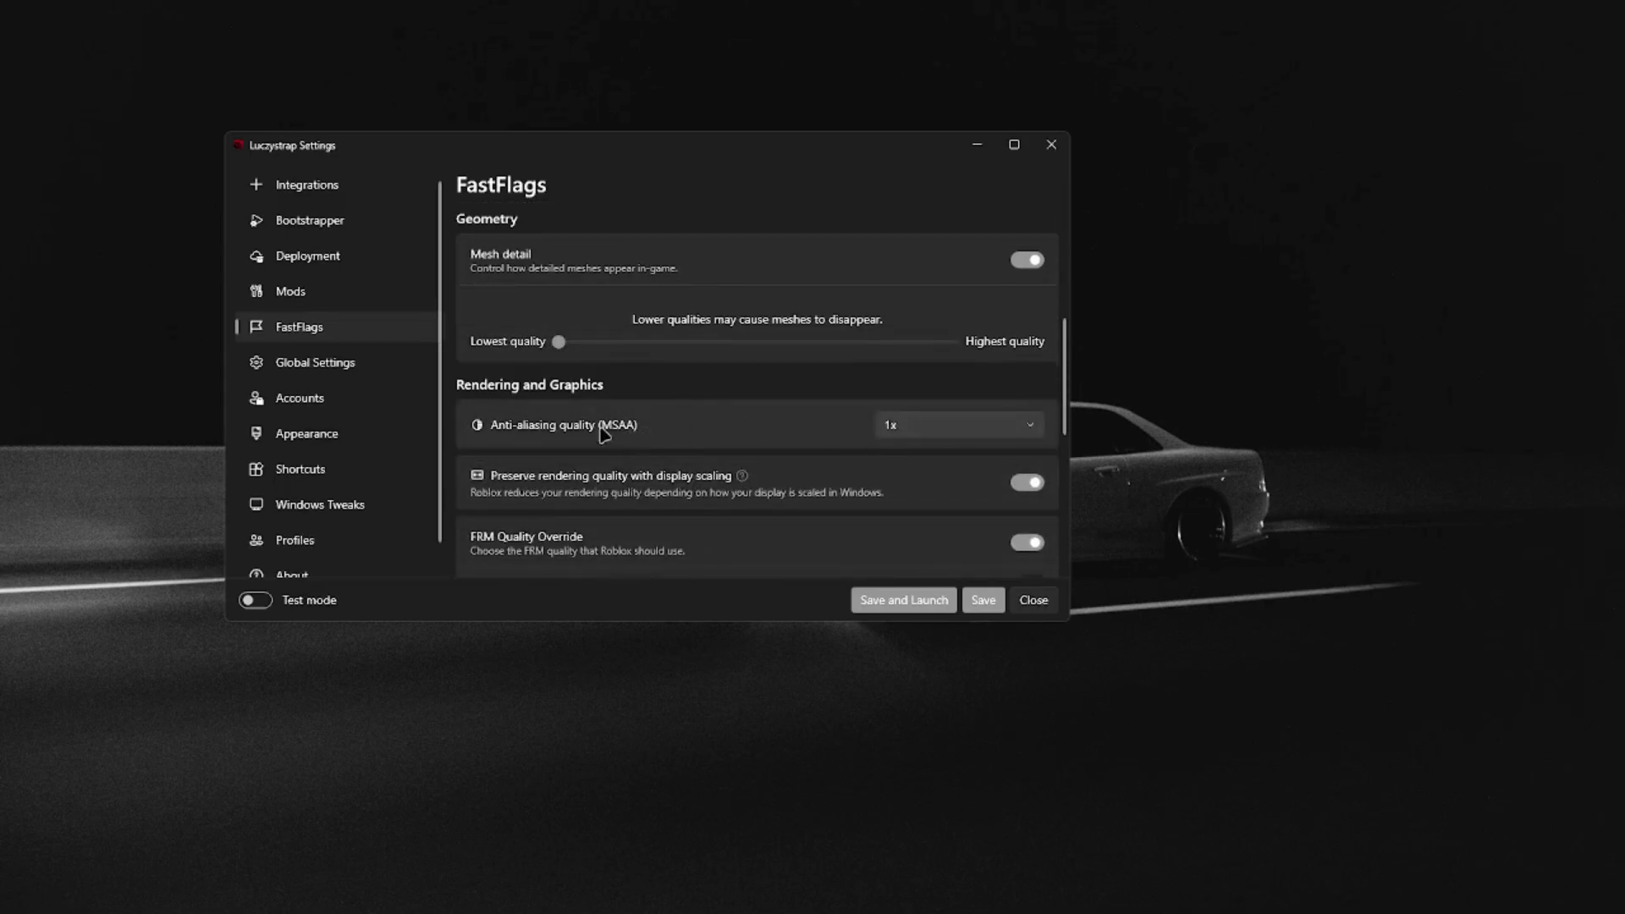
pyautogui.click(928, 424)
pyautogui.click(930, 492)
pyautogui.scroll(-1, 931, 491)
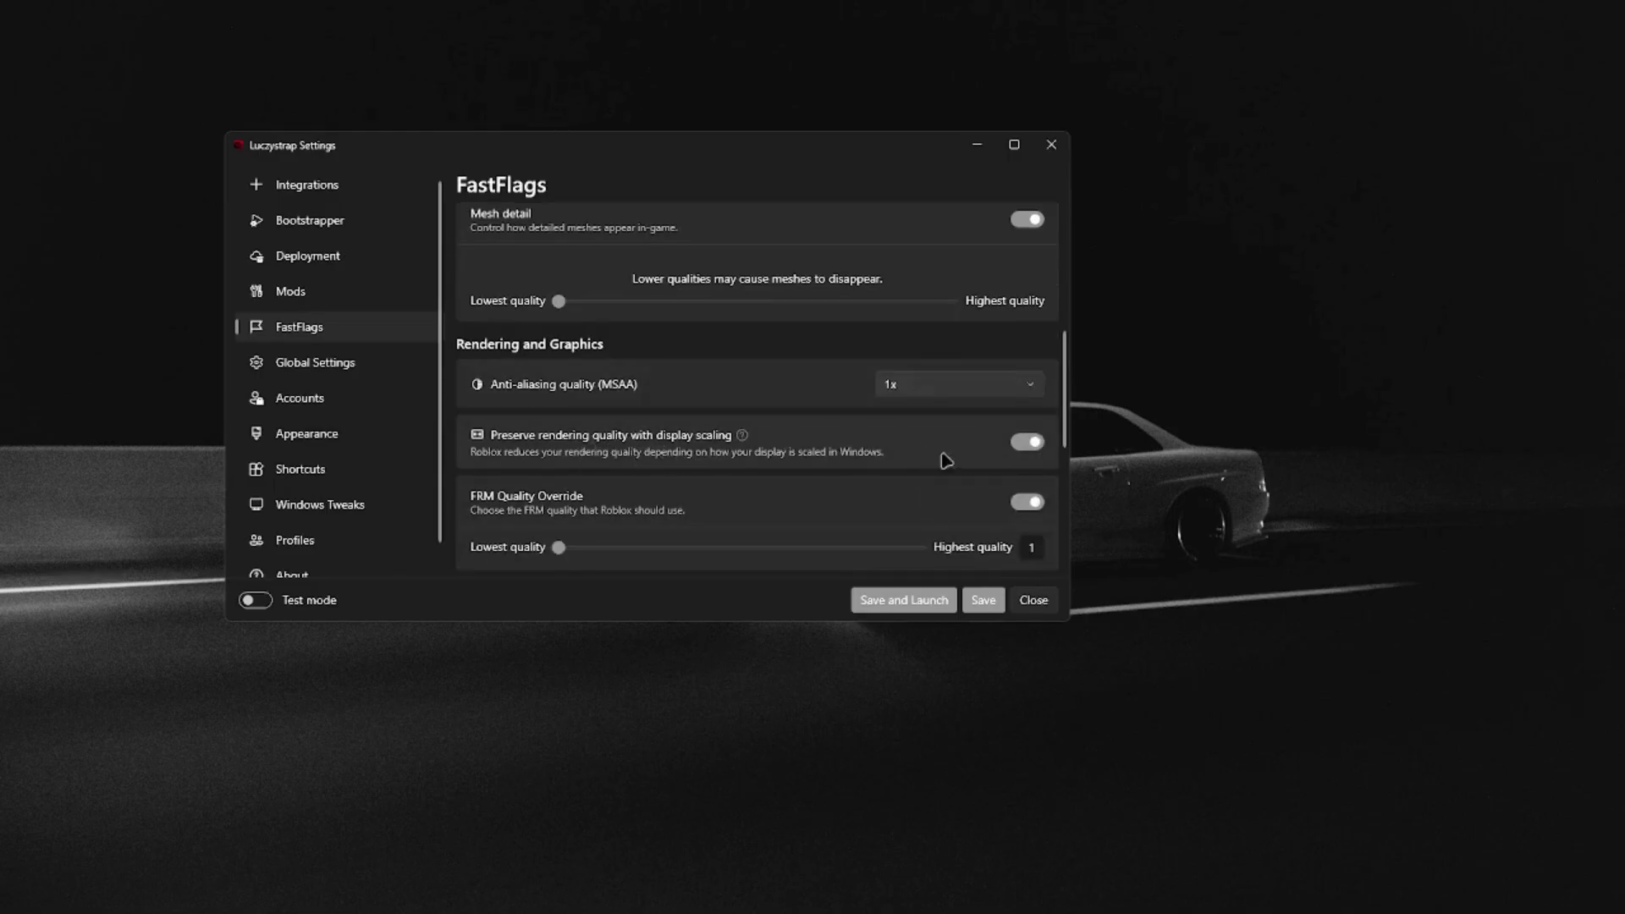
pyautogui.scroll(-2, 1007, 457)
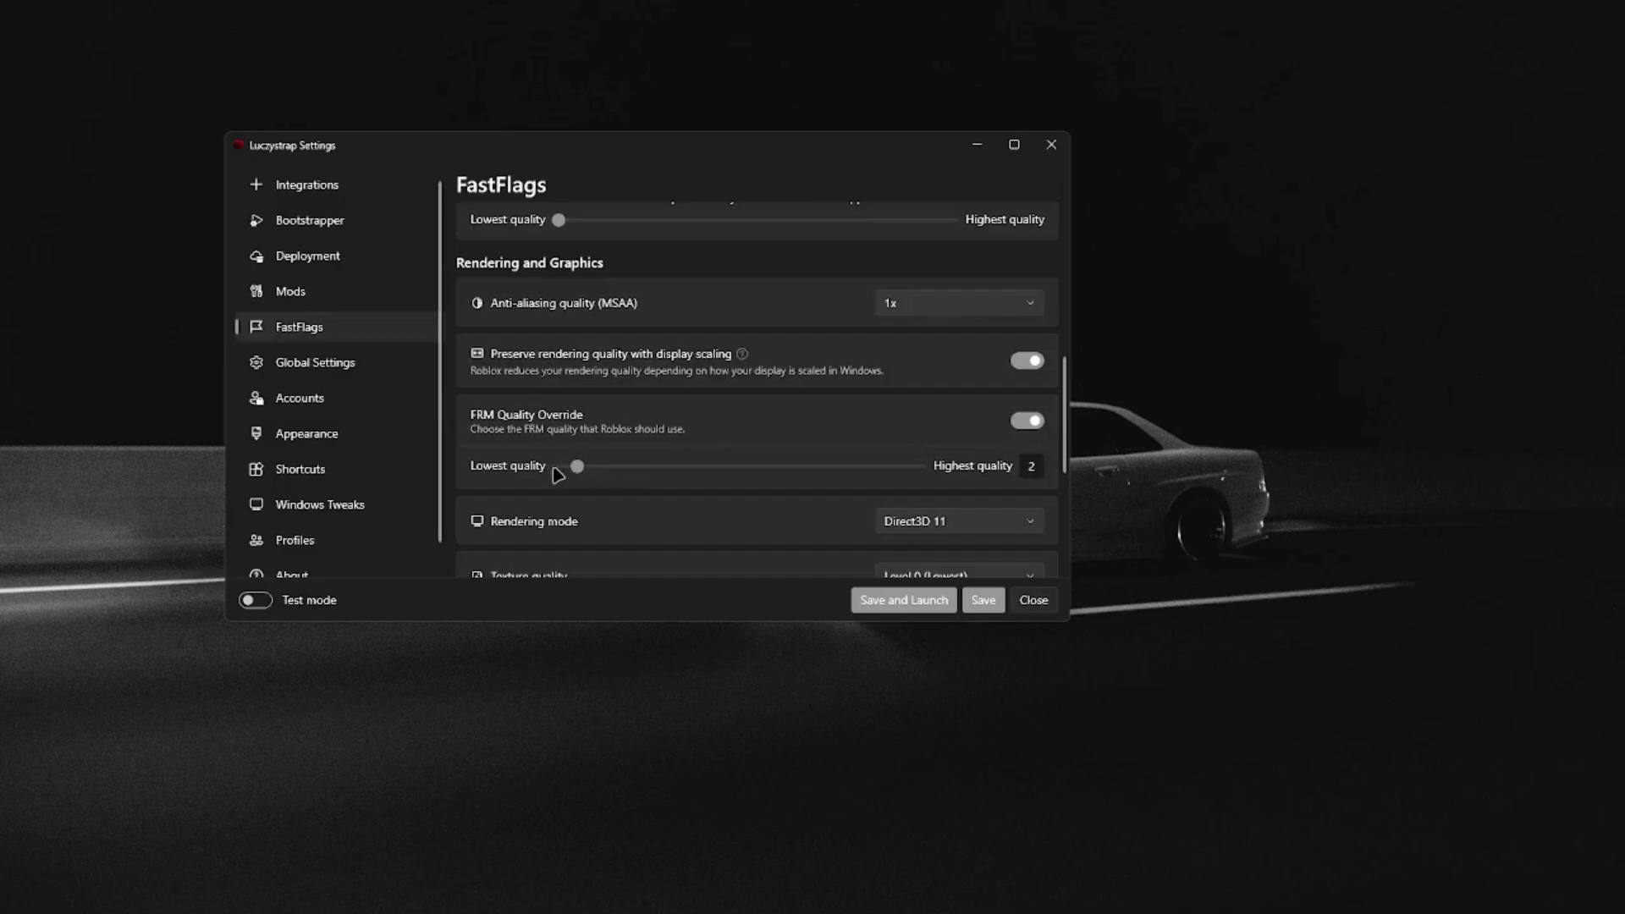
pyautogui.scroll(-2, 562, 471)
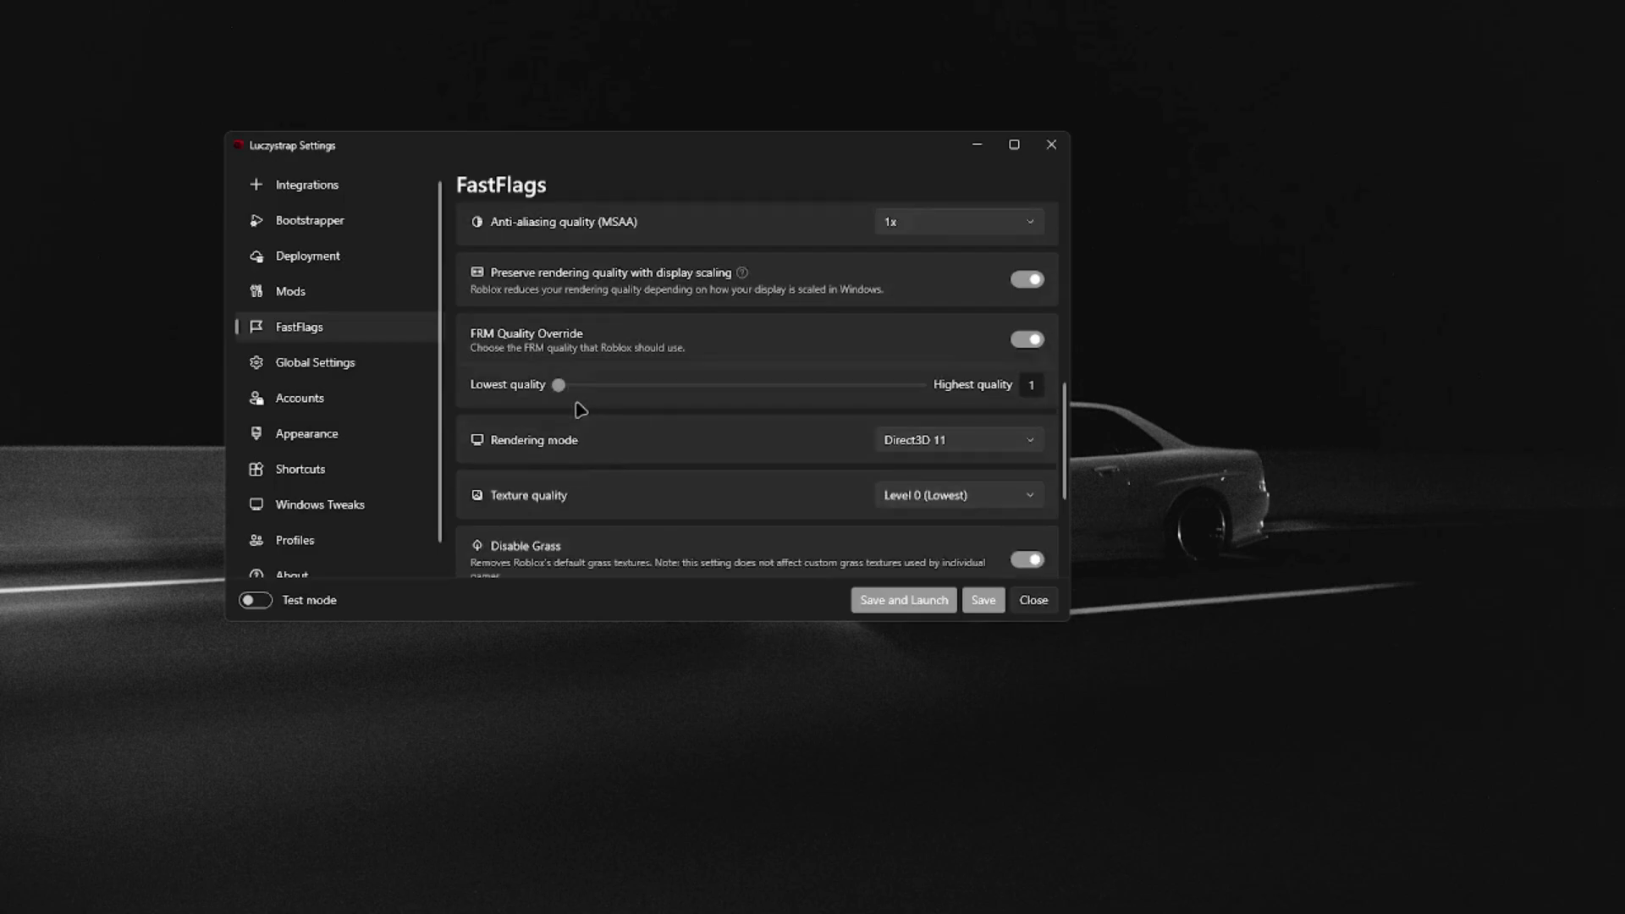
pyautogui.click(971, 439)
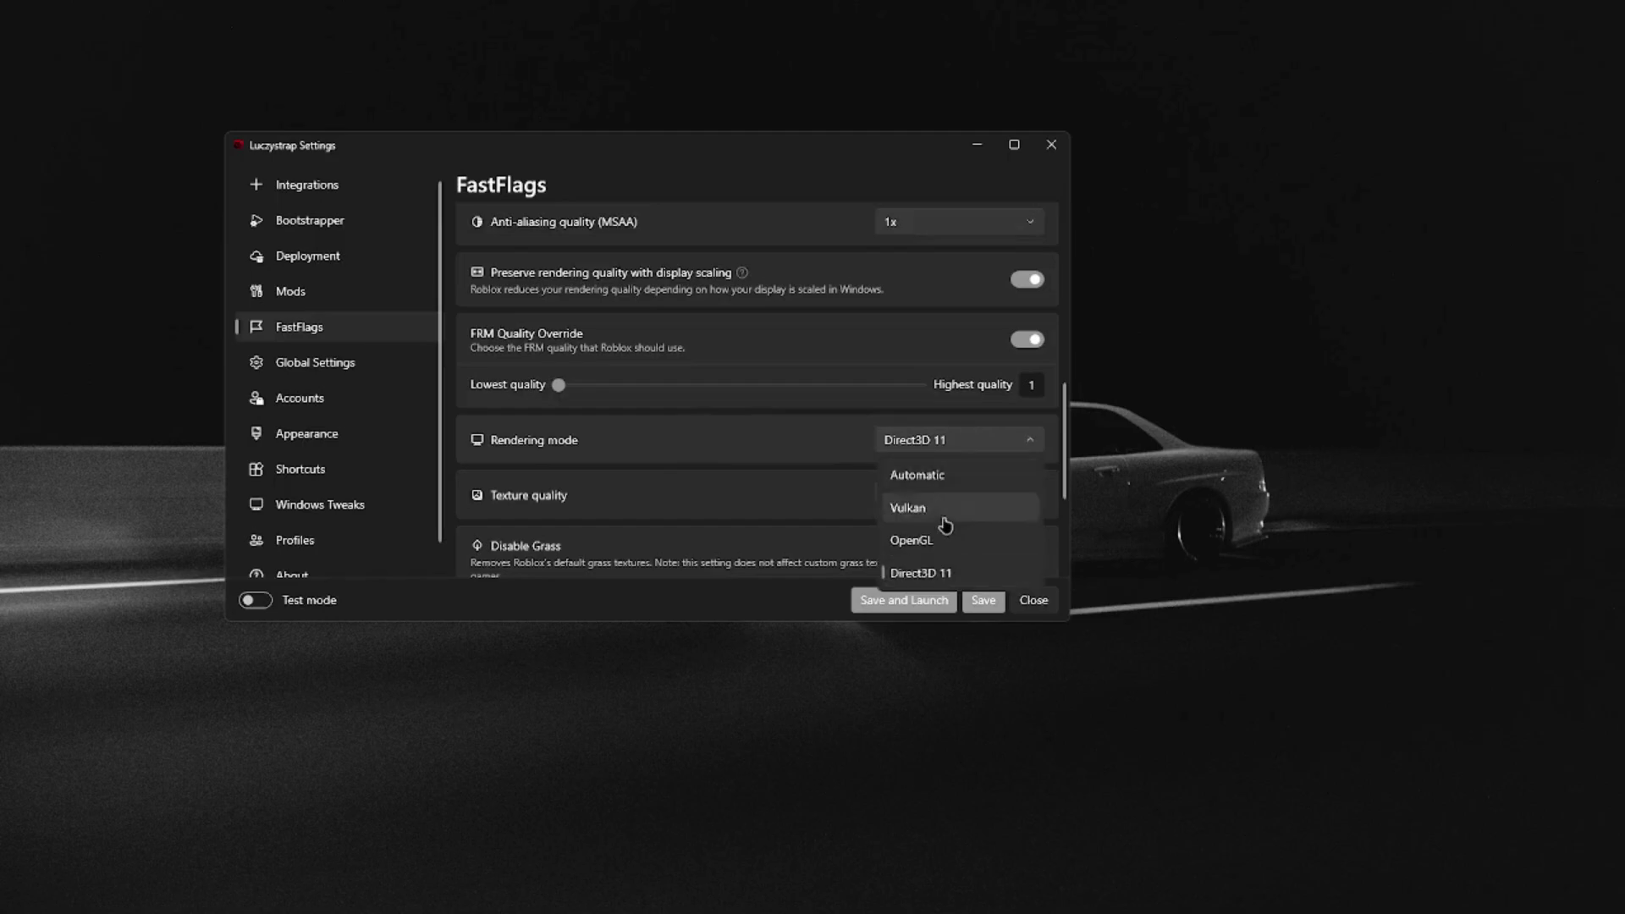
pyautogui.click(937, 576)
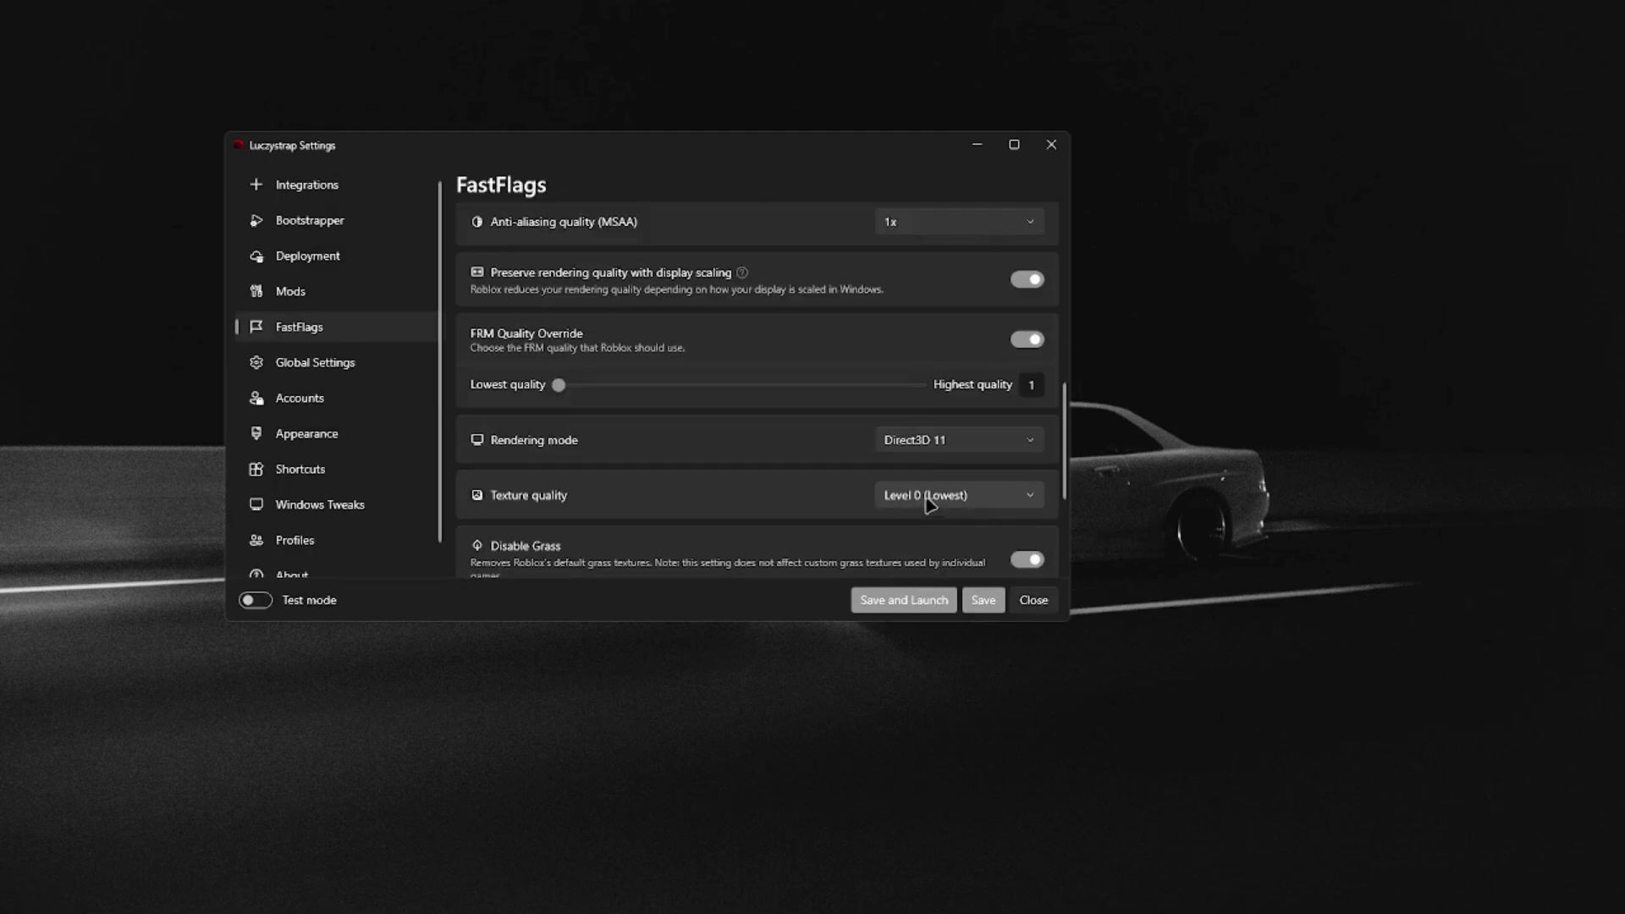
pyautogui.click(893, 442)
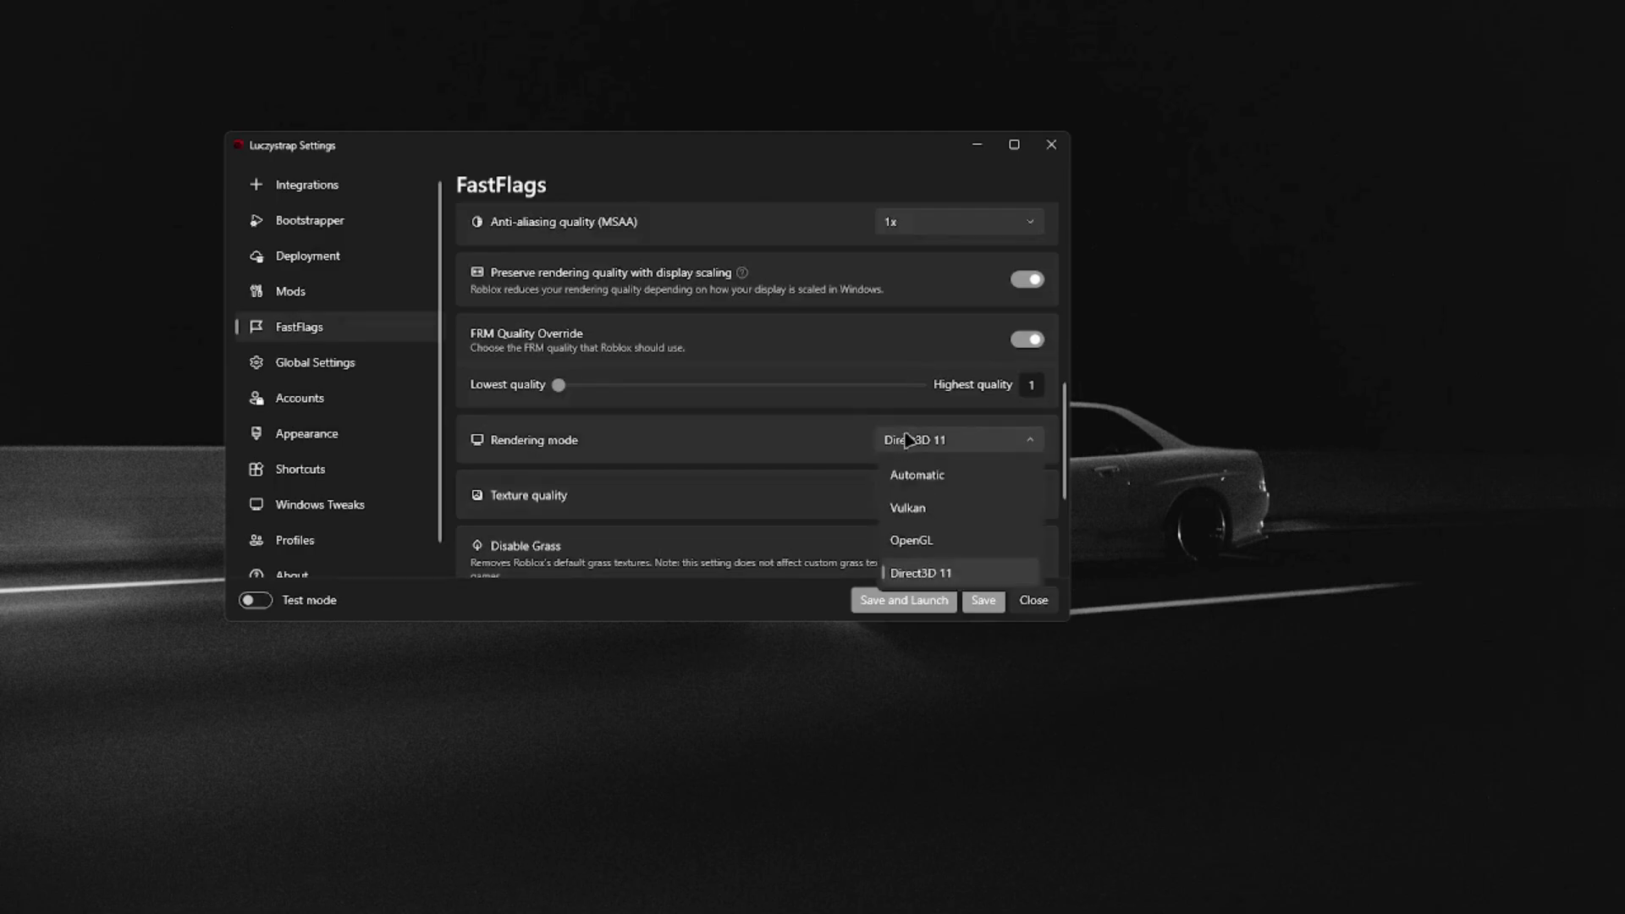
pyautogui.click(905, 575)
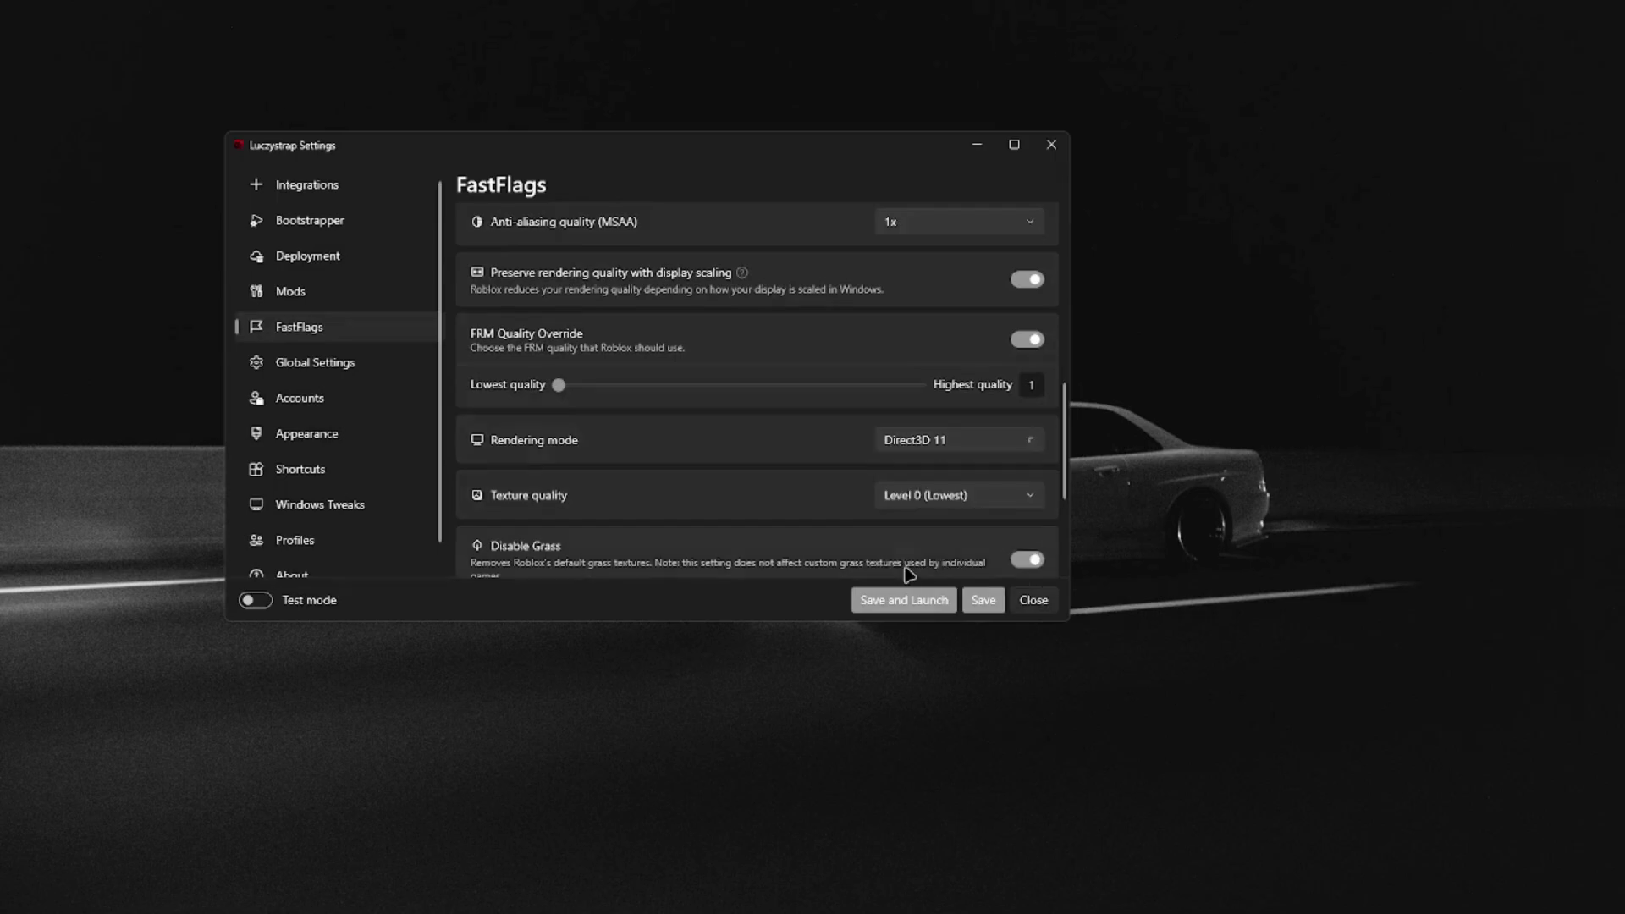
pyautogui.click(959, 444)
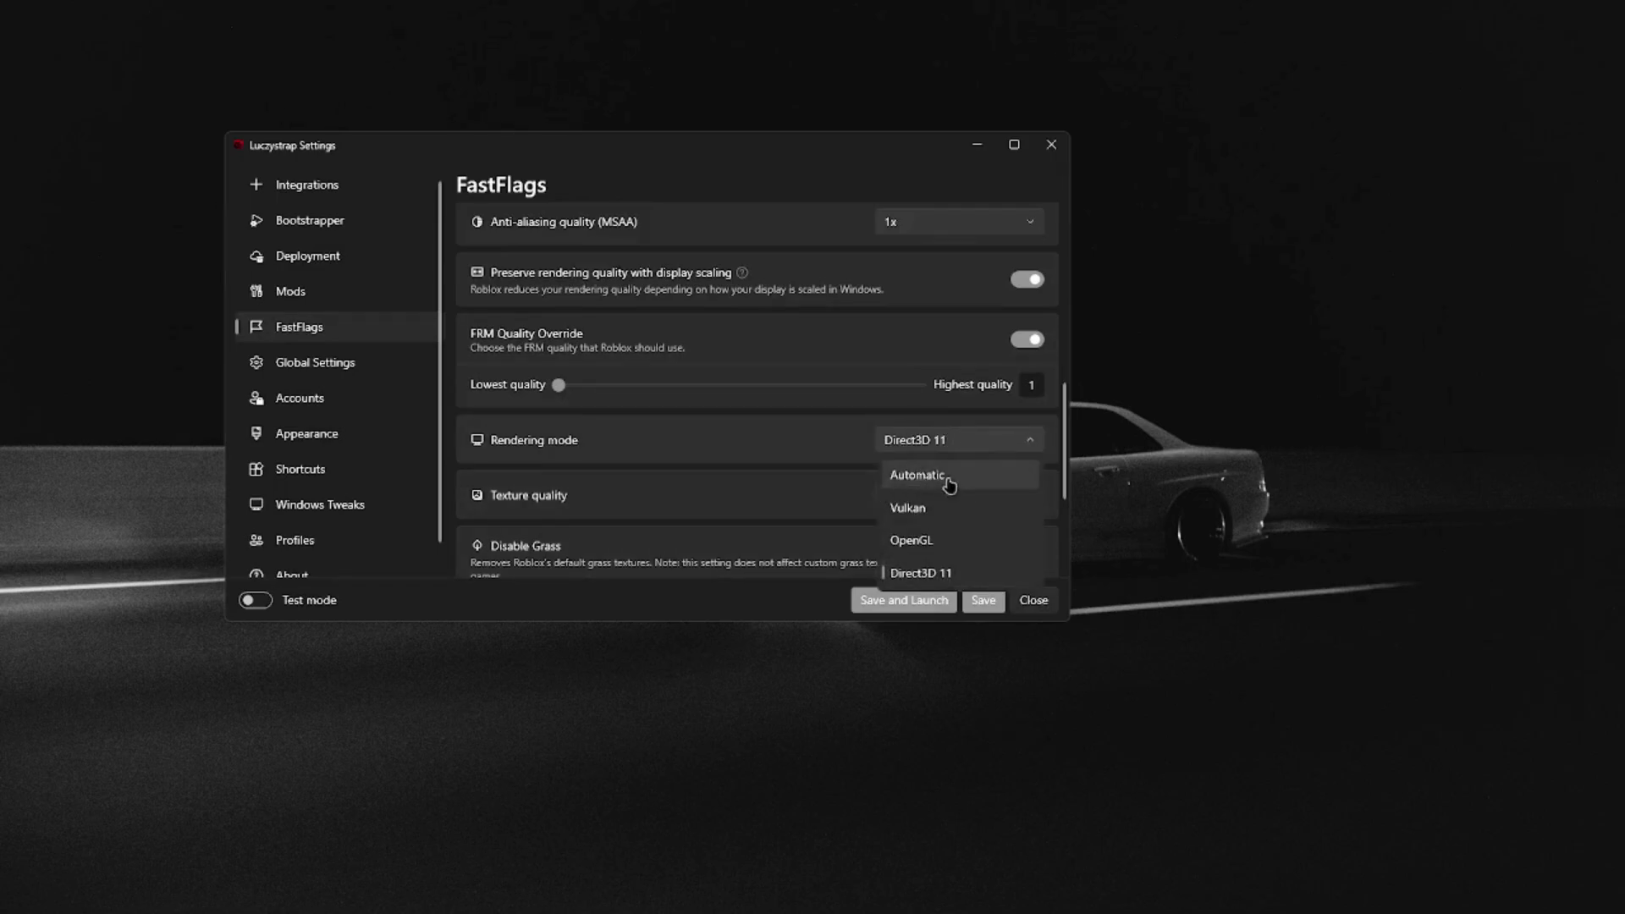
pyautogui.click(944, 575)
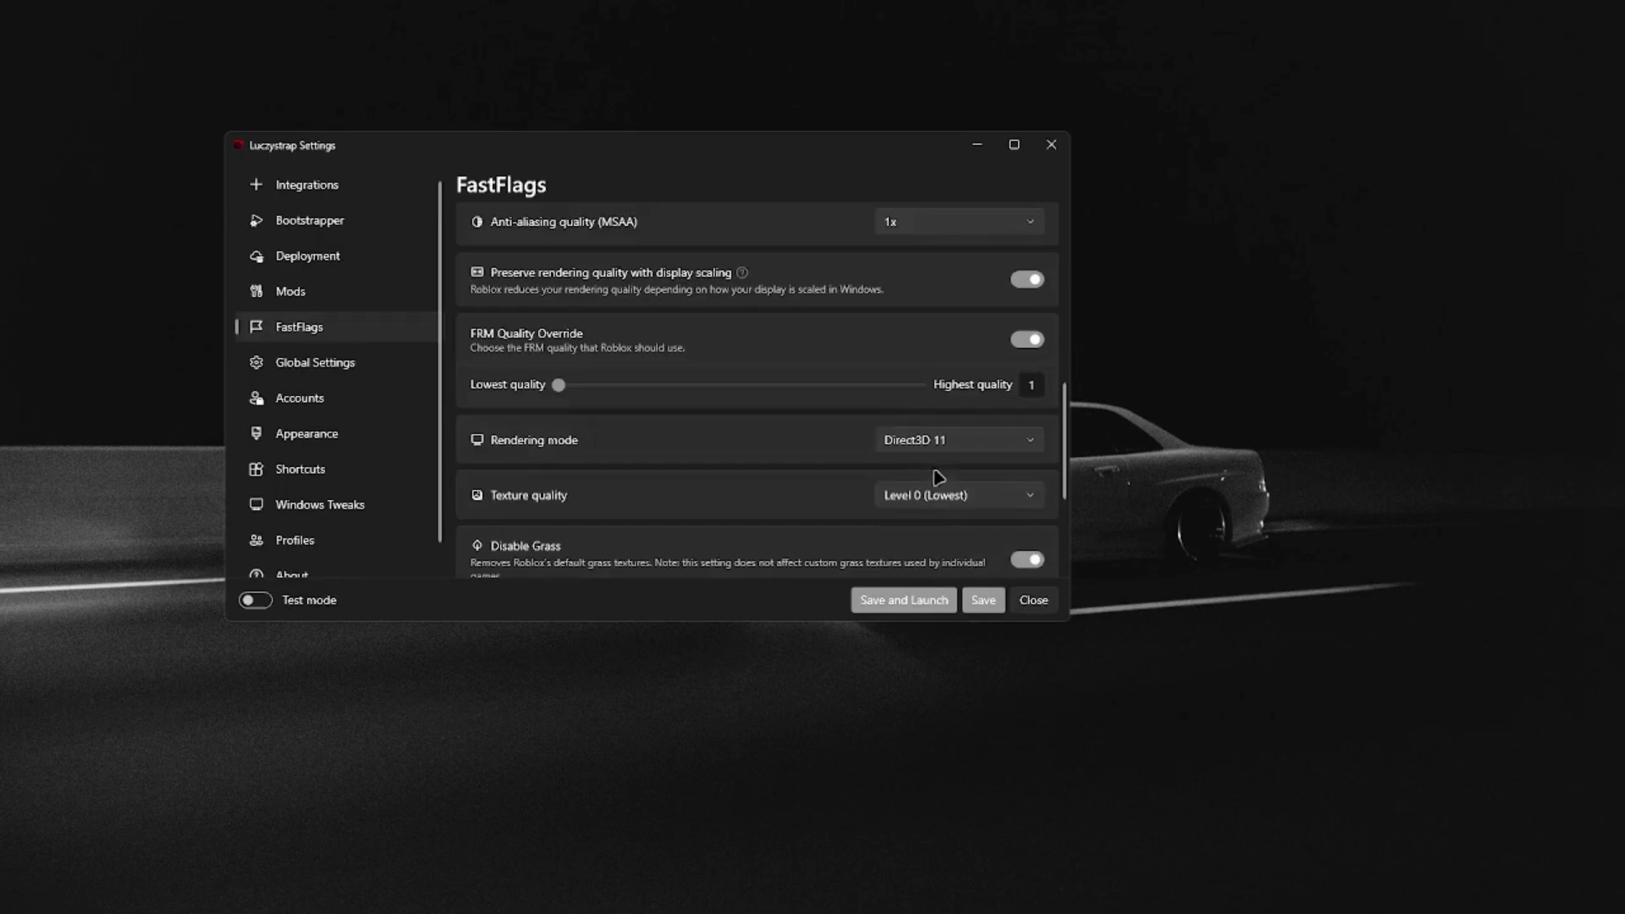
pyautogui.click(931, 500)
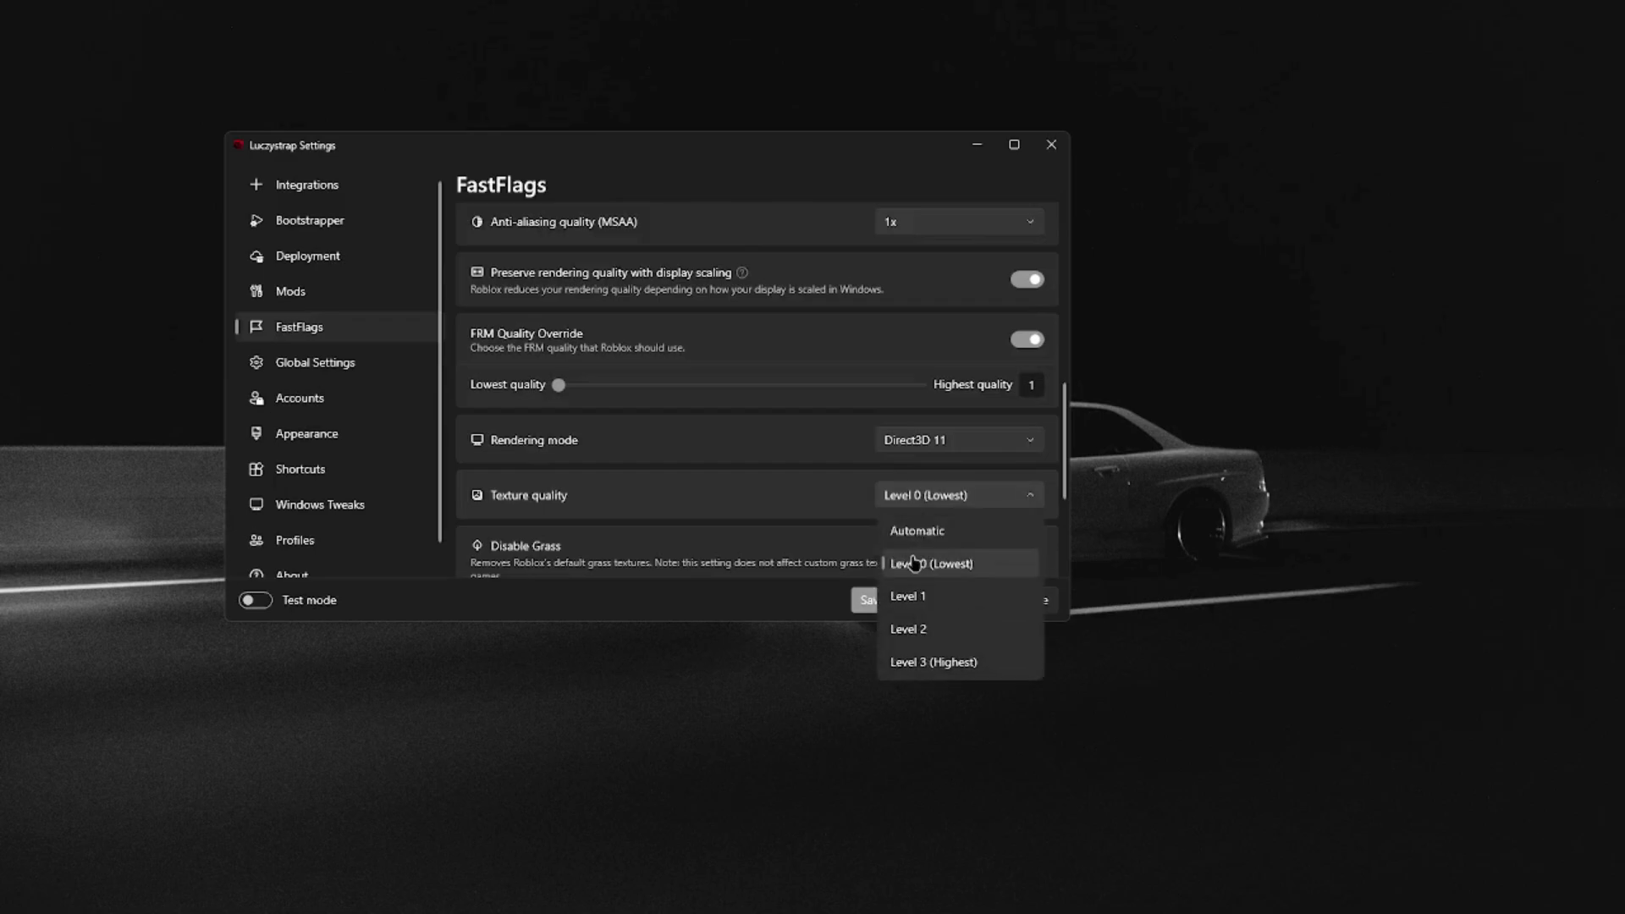
pyautogui.click(910, 568)
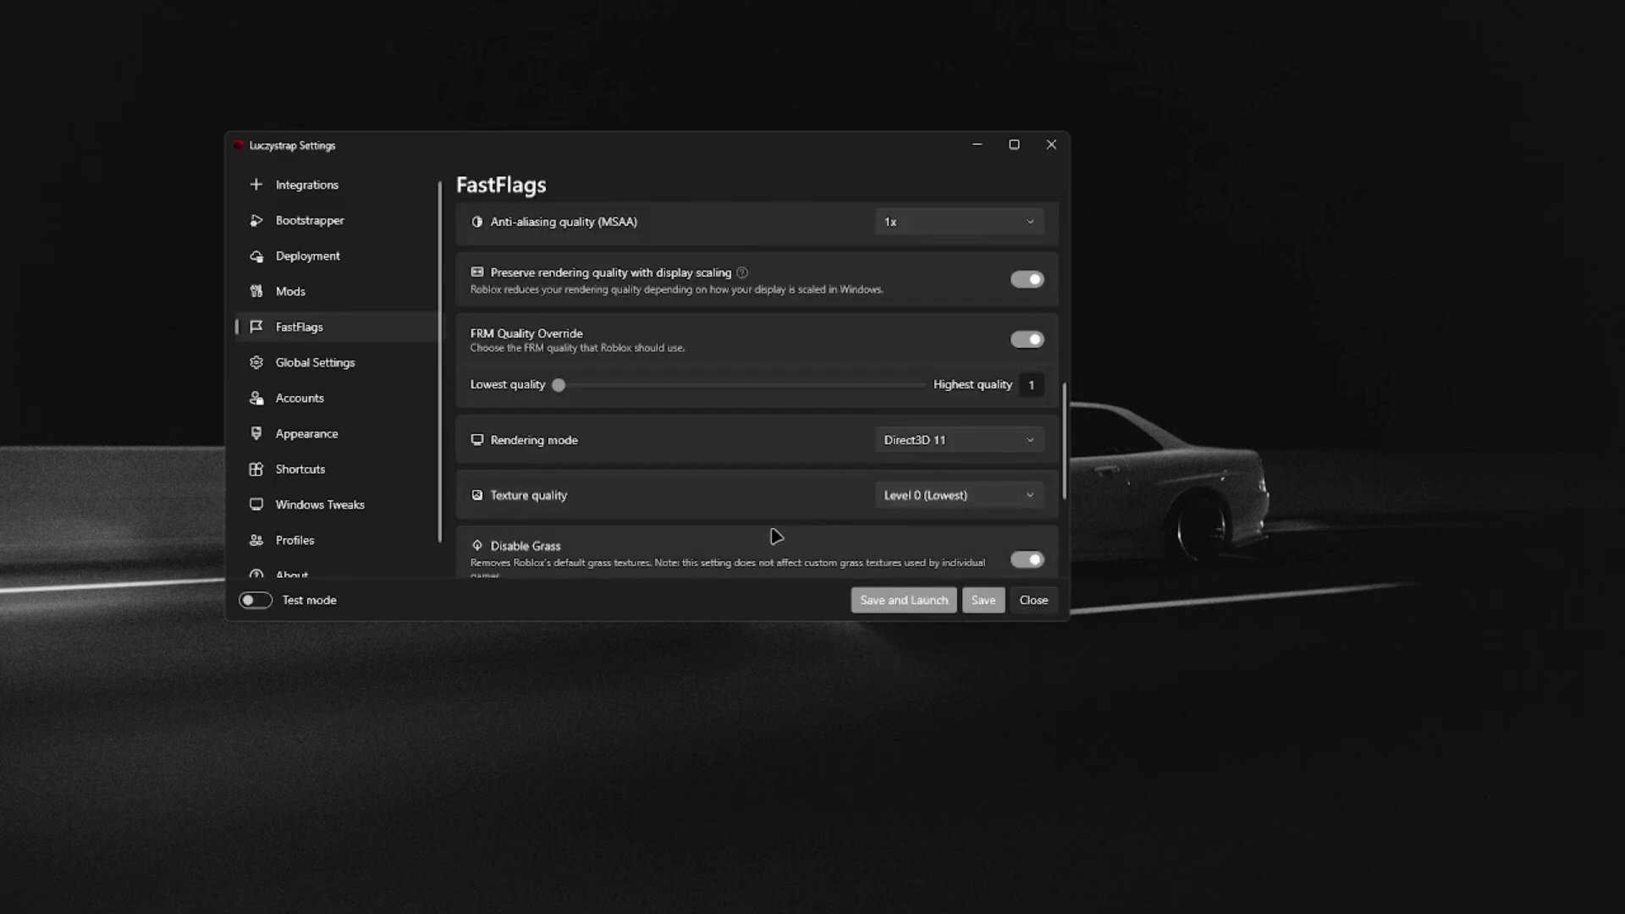
pyautogui.scroll(-2, 773, 535)
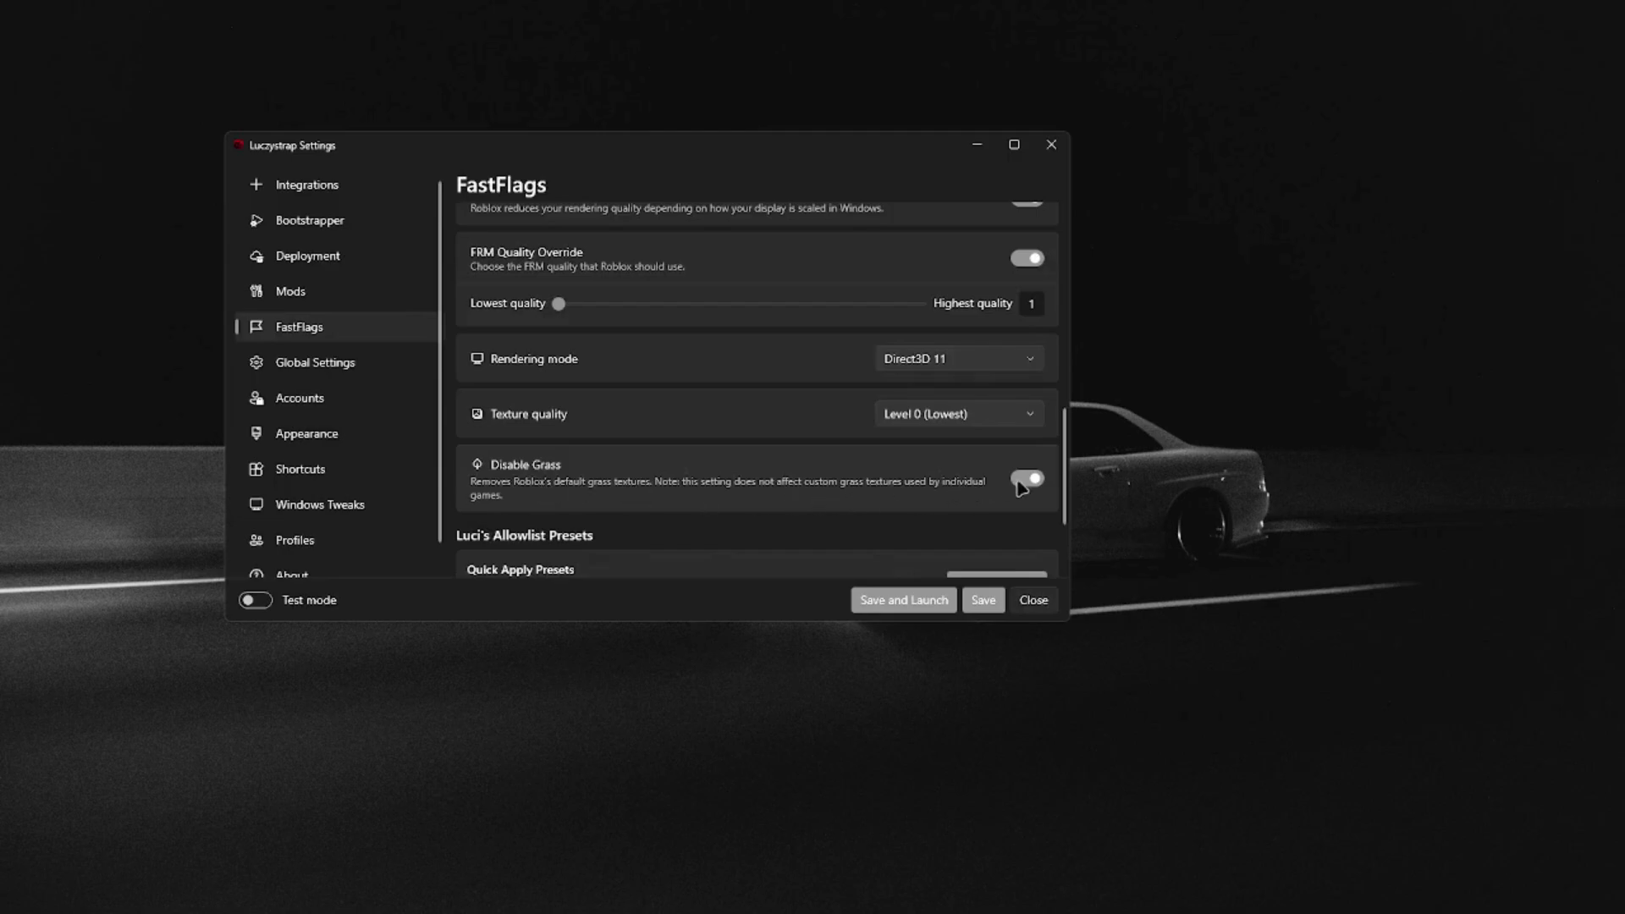
pyautogui.scroll(-3, 880, 508)
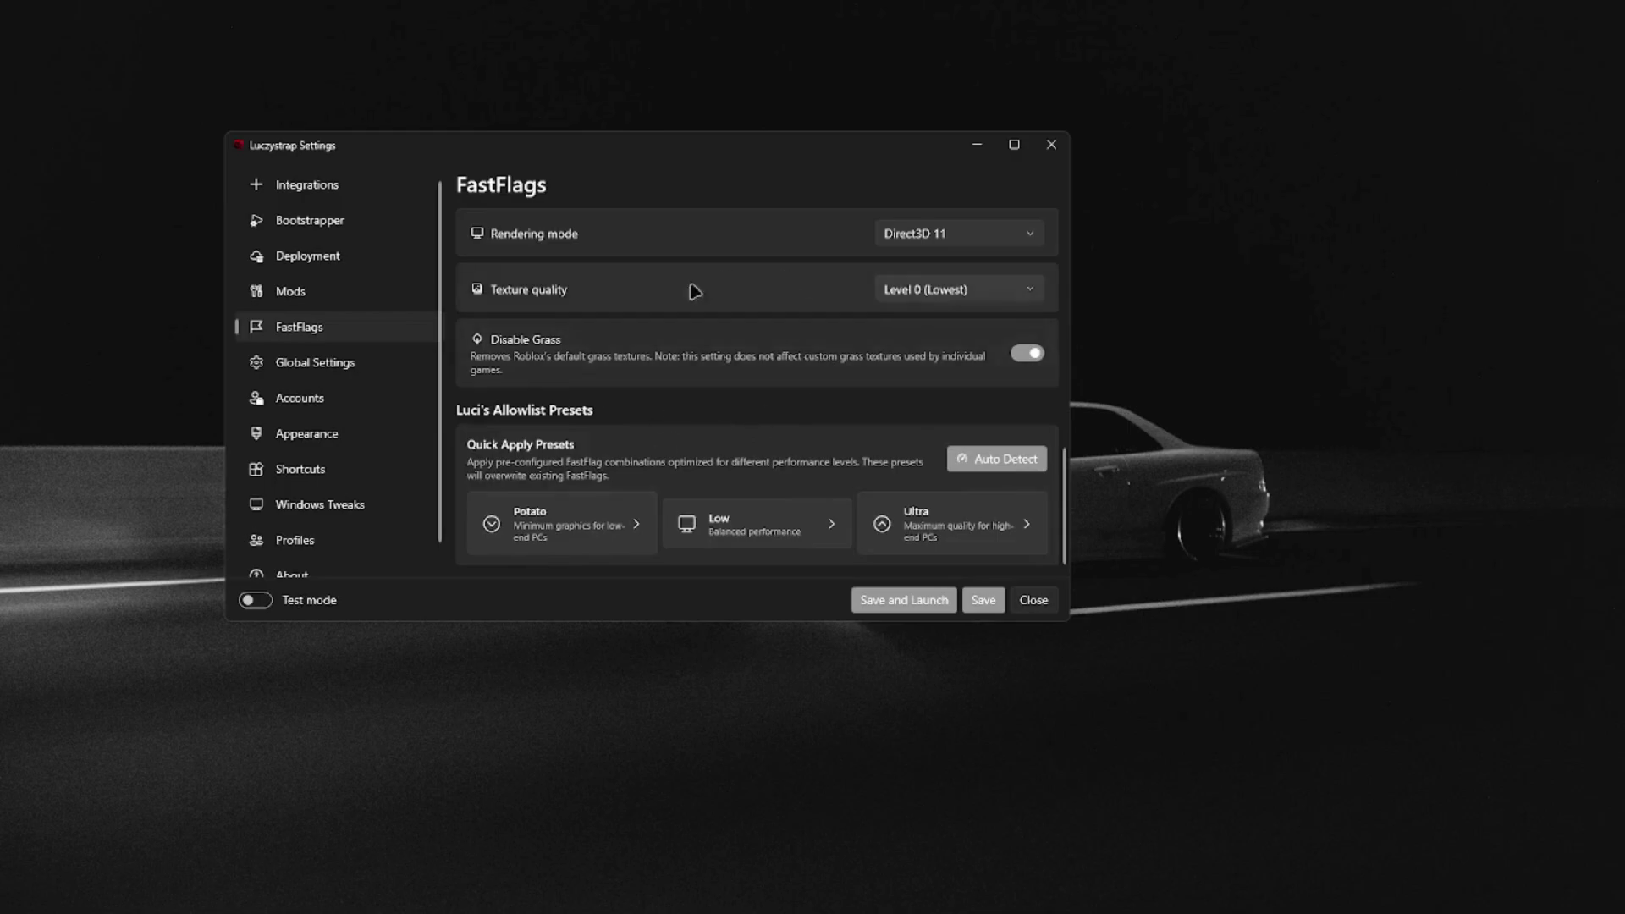
# Step: Review Global Settings: graphics quality 1, framerate limit 103, Reduced Motion on, VR disabled
pyautogui.click(375, 373)
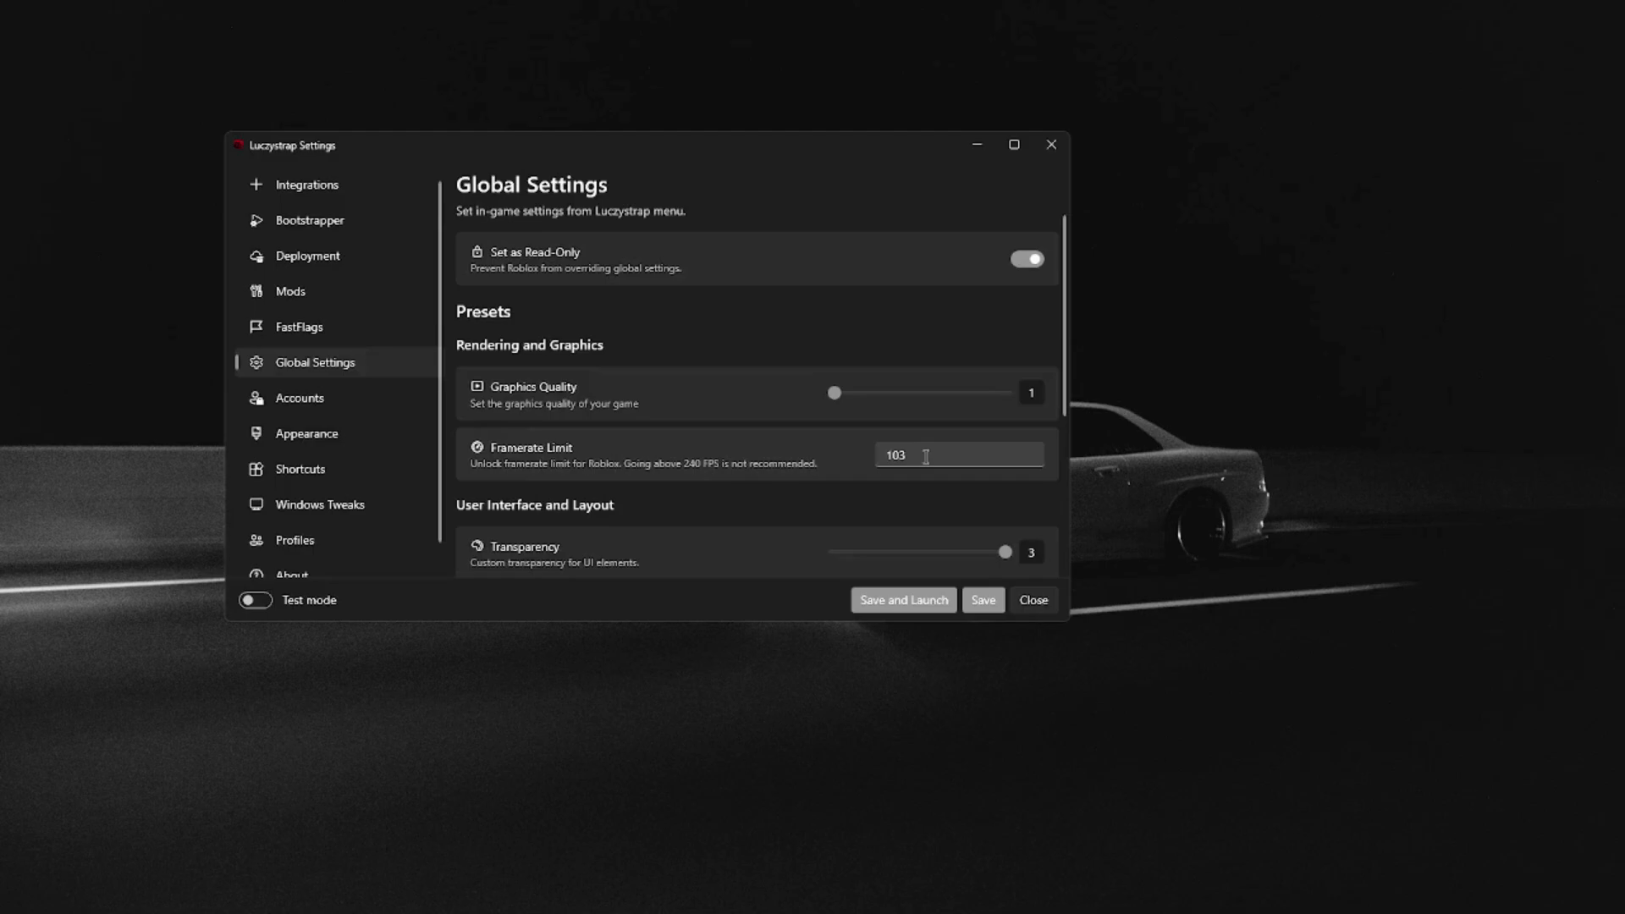
pyautogui.scroll(-2, 741, 504)
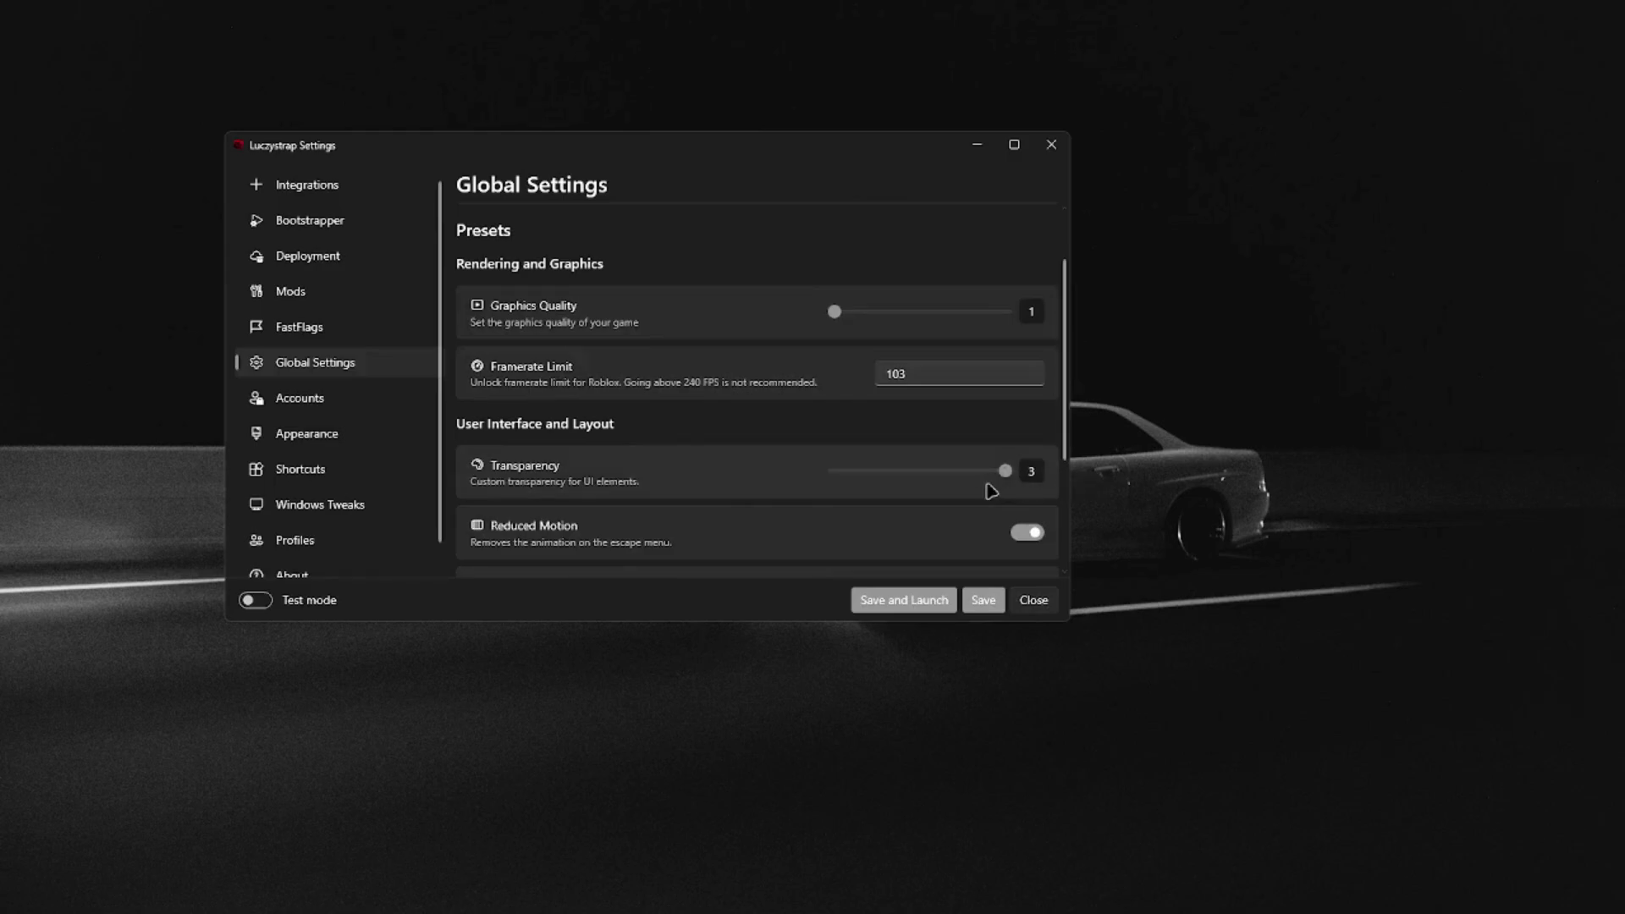
pyautogui.scroll(-1, 955, 495)
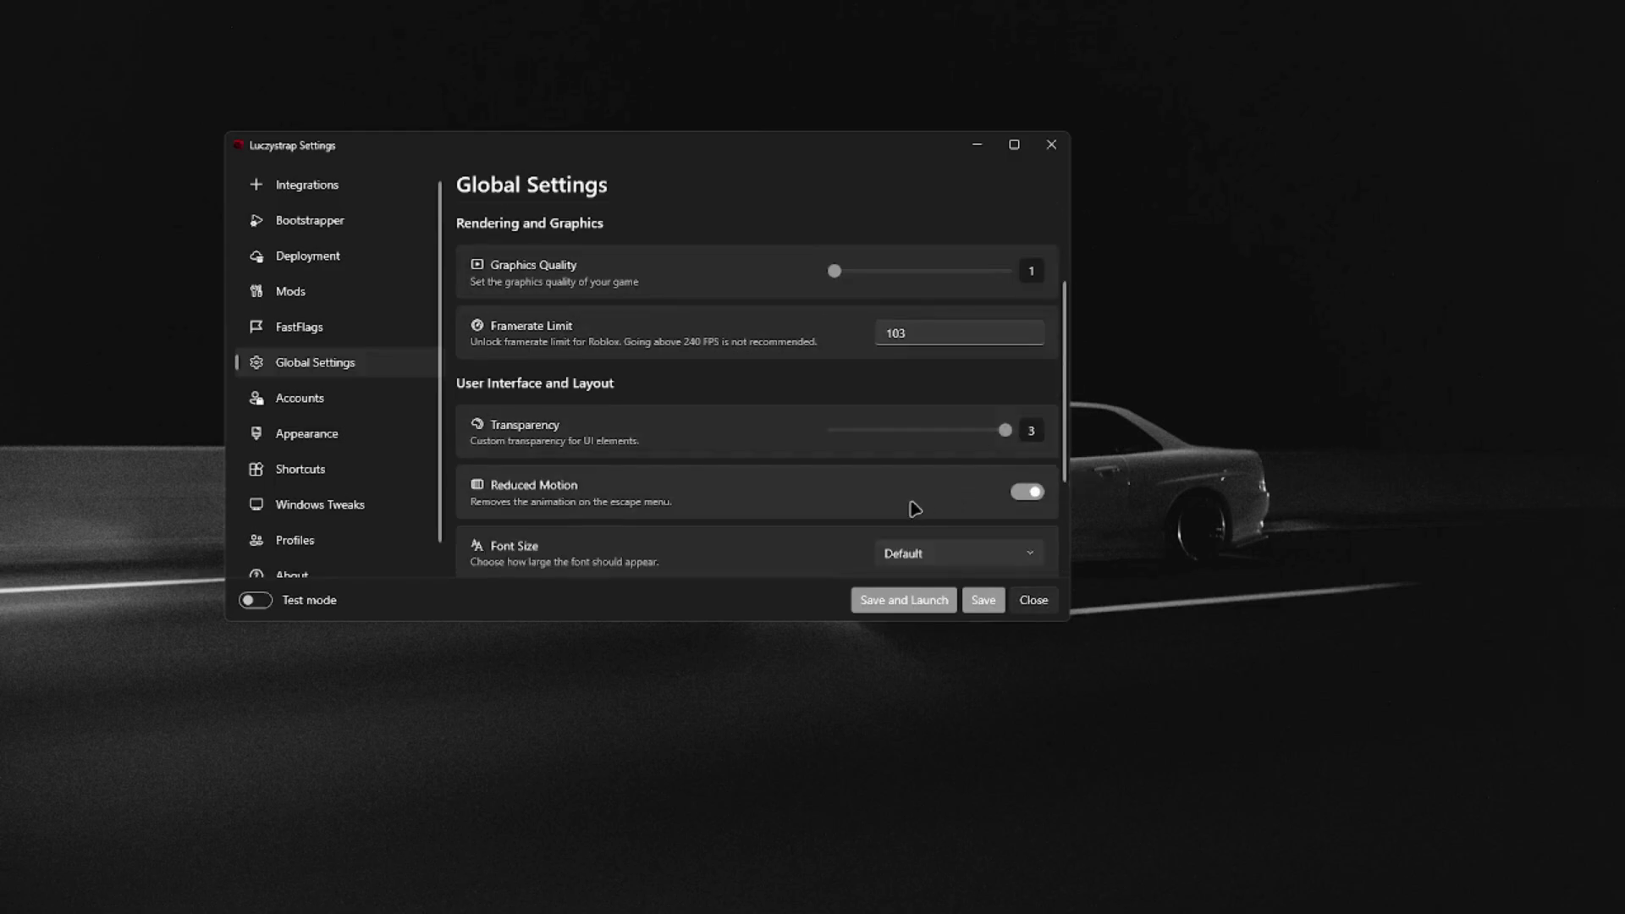
pyautogui.scroll(-2, 755, 479)
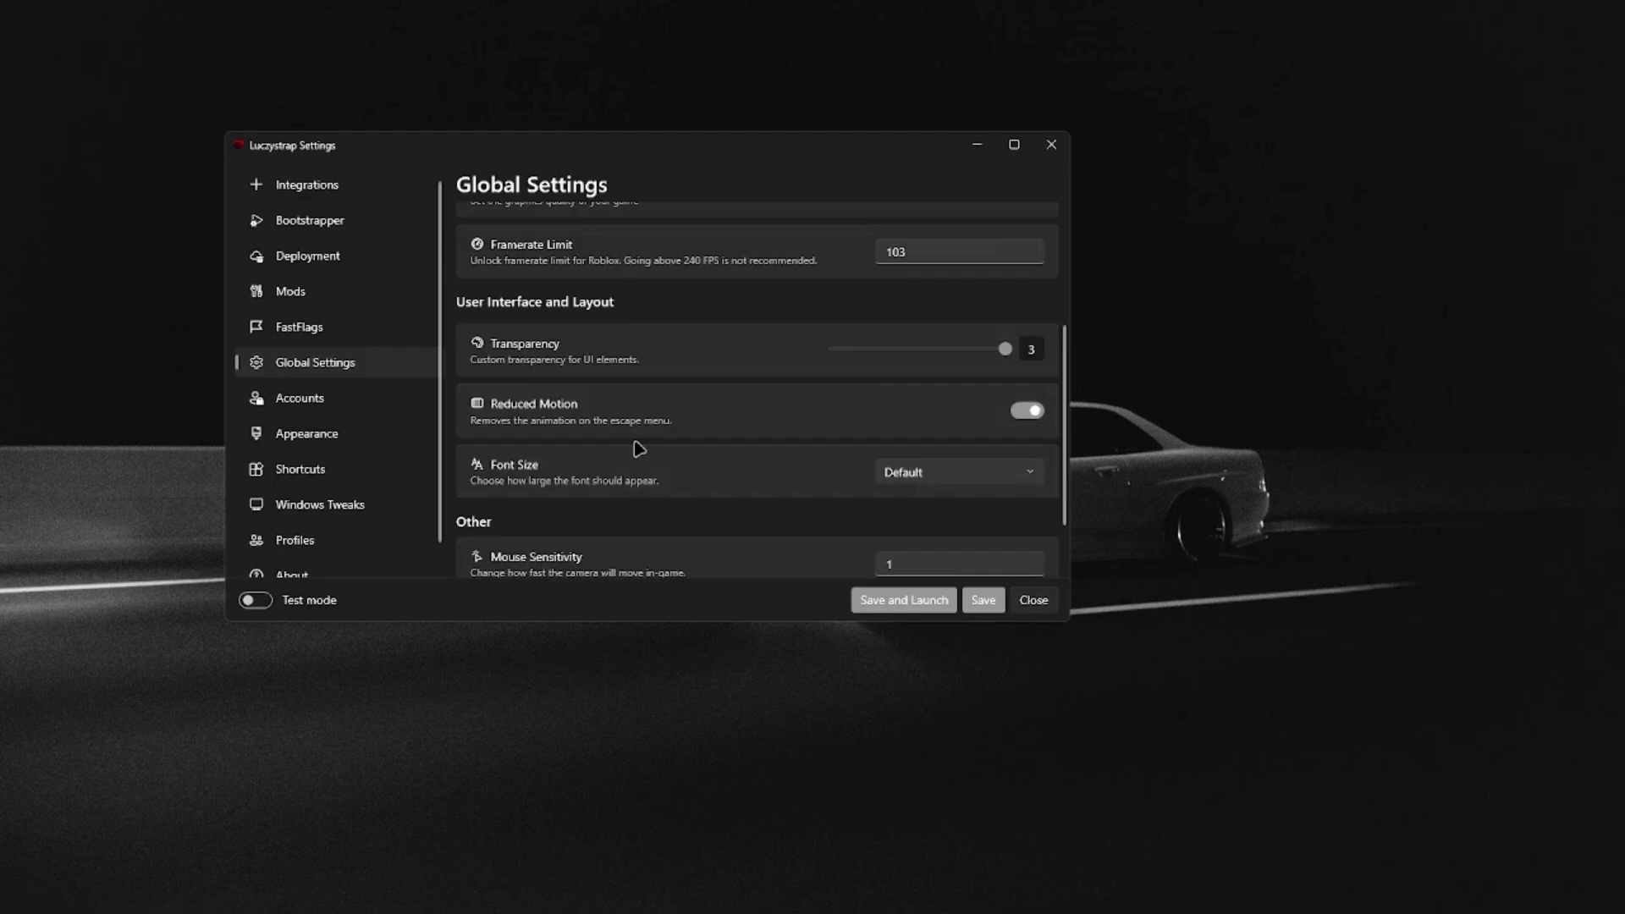
pyautogui.scroll(-2, 827, 505)
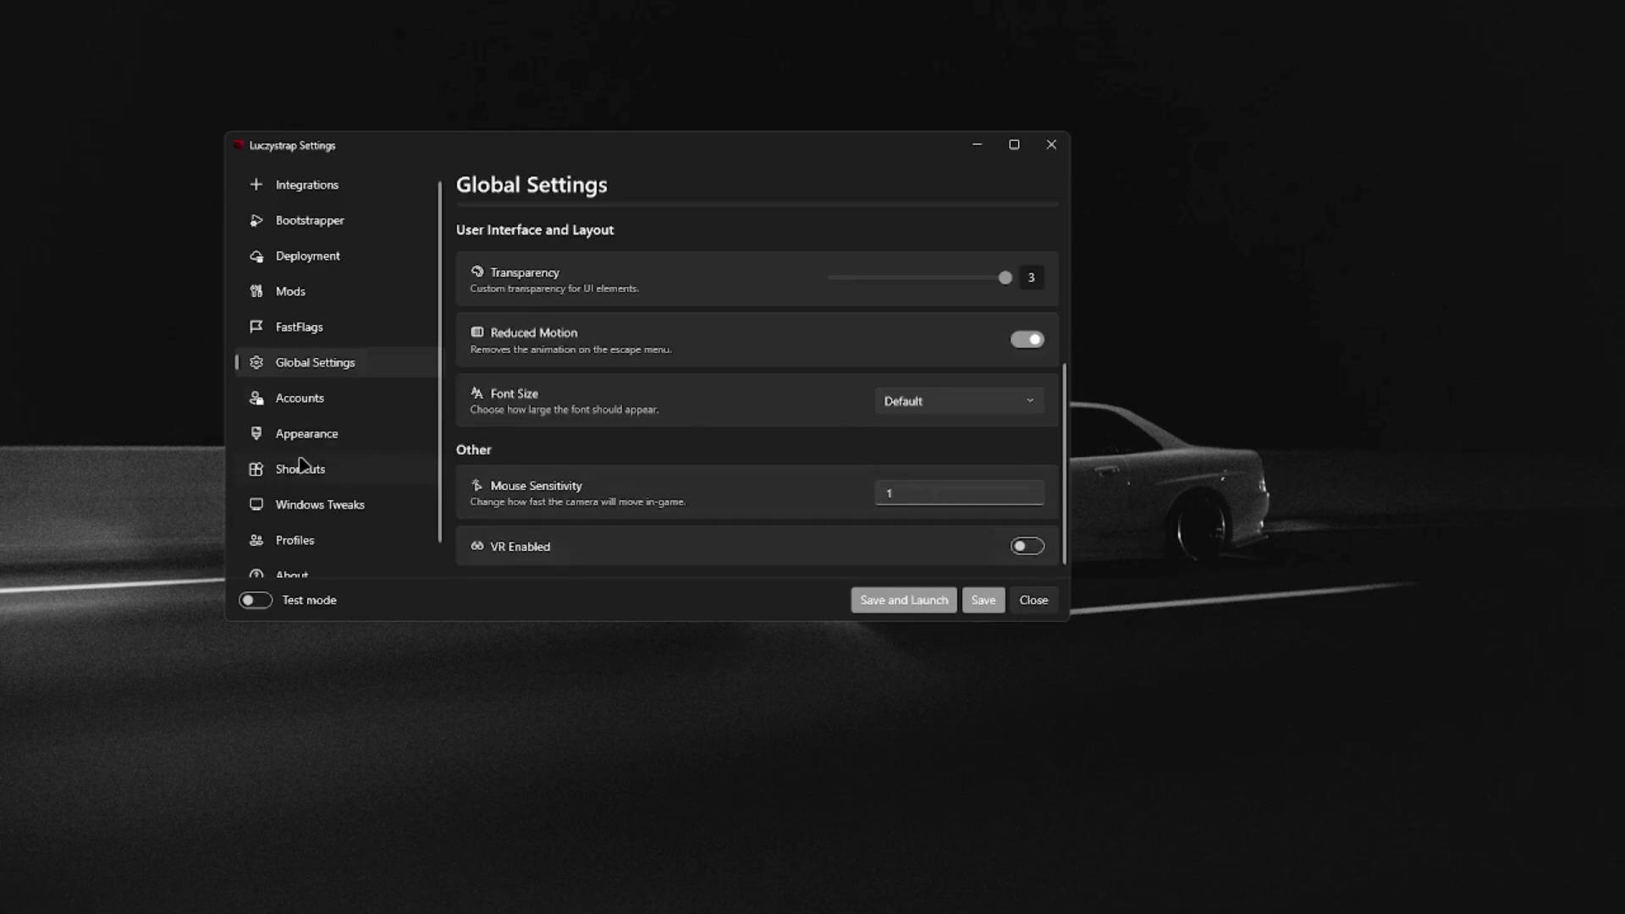
# Step: Check that all four Windows System Tweaks, including Cloudflare DNS 1.1.1.1, are enabled
pyautogui.click(298, 504)
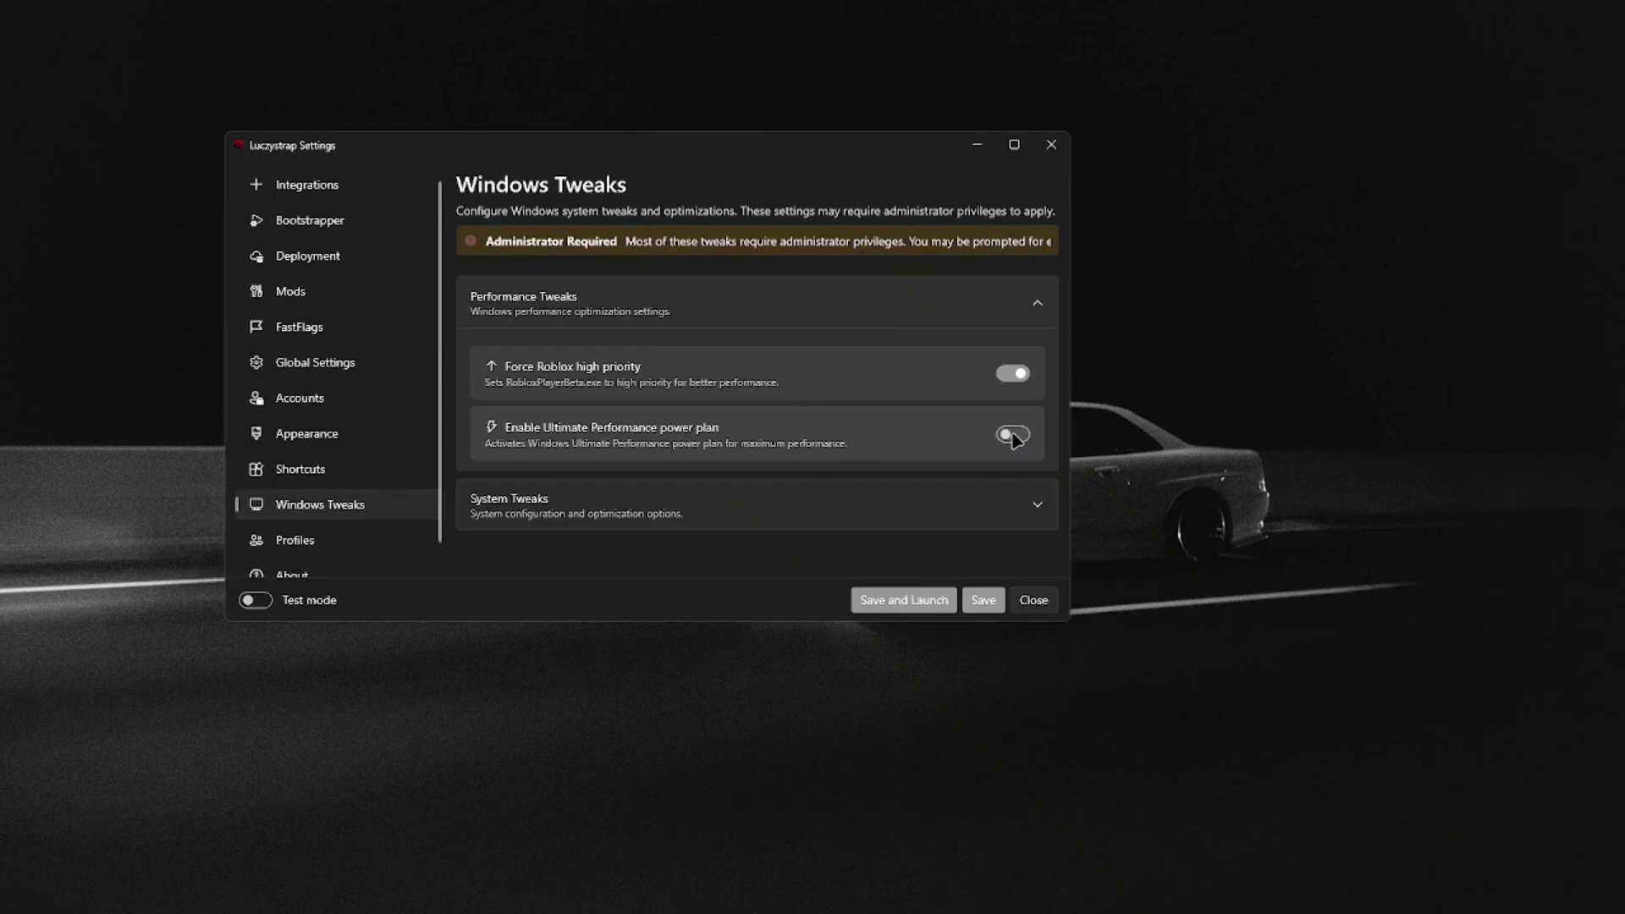
pyautogui.click(665, 505)
pyautogui.scroll(-4, 665, 504)
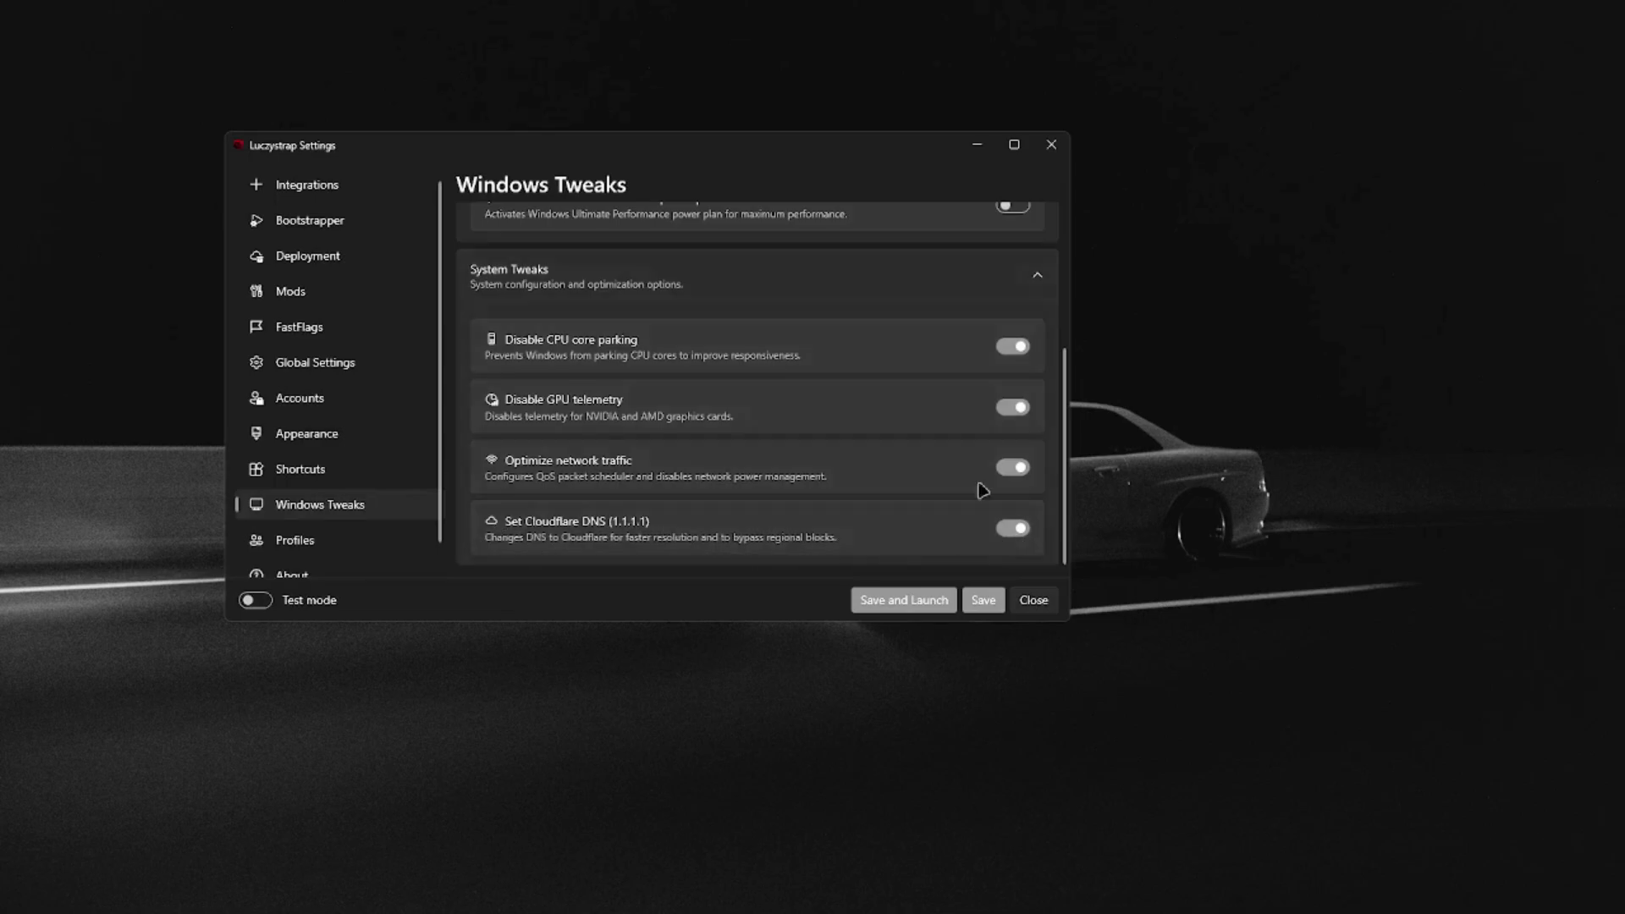
pyautogui.scroll(-1, 372, 520)
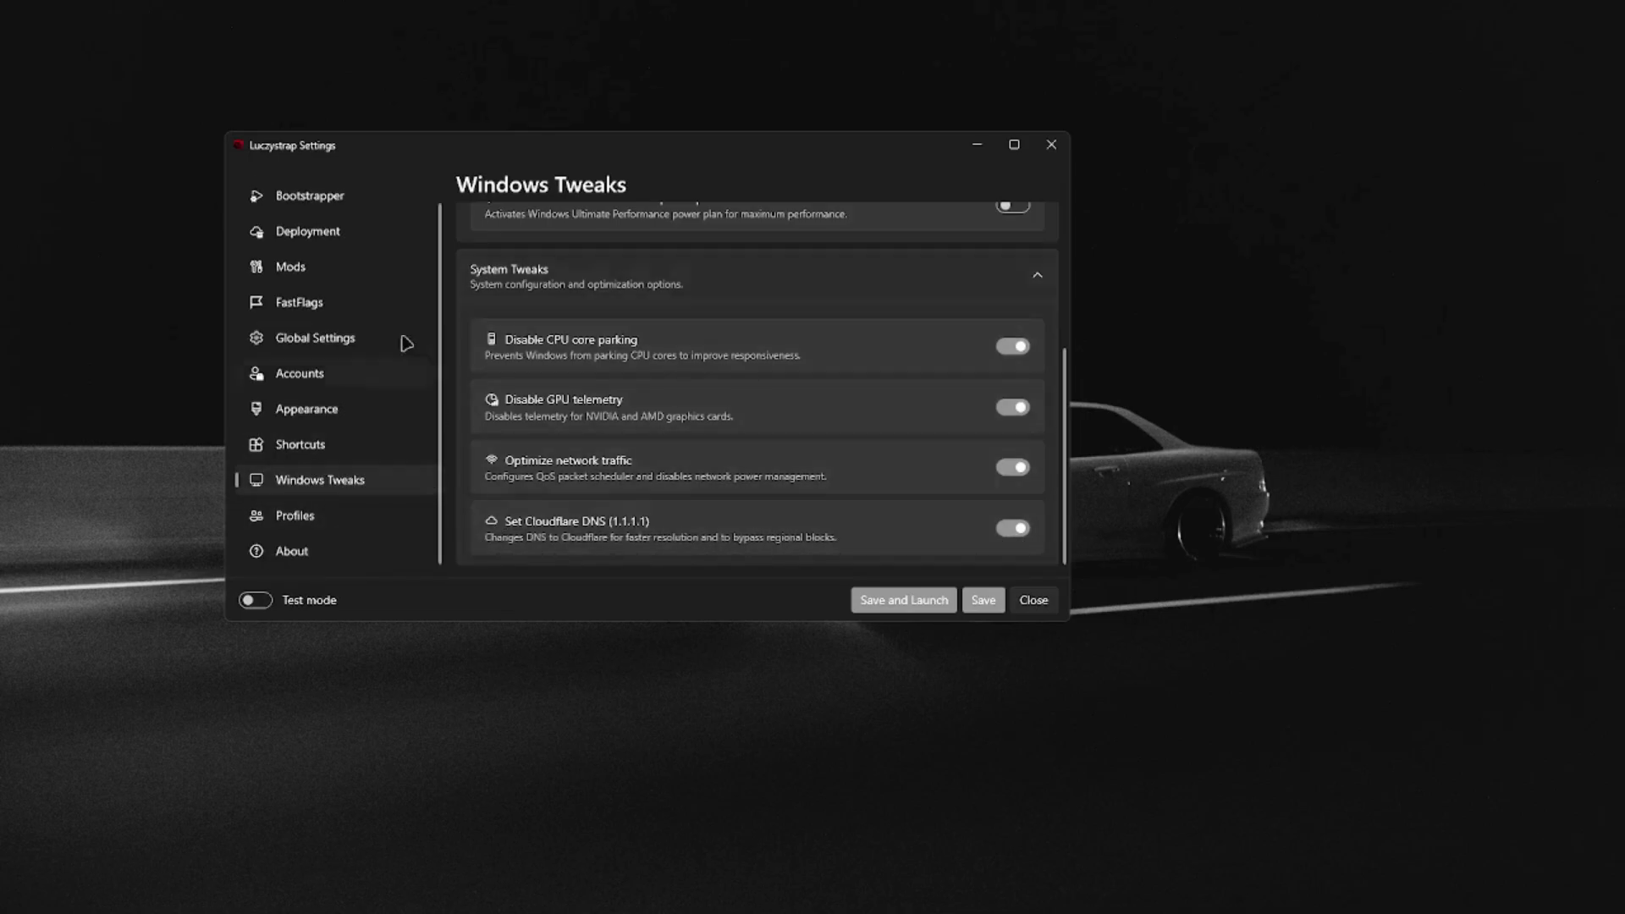
pyautogui.scroll(1, 296, 385)
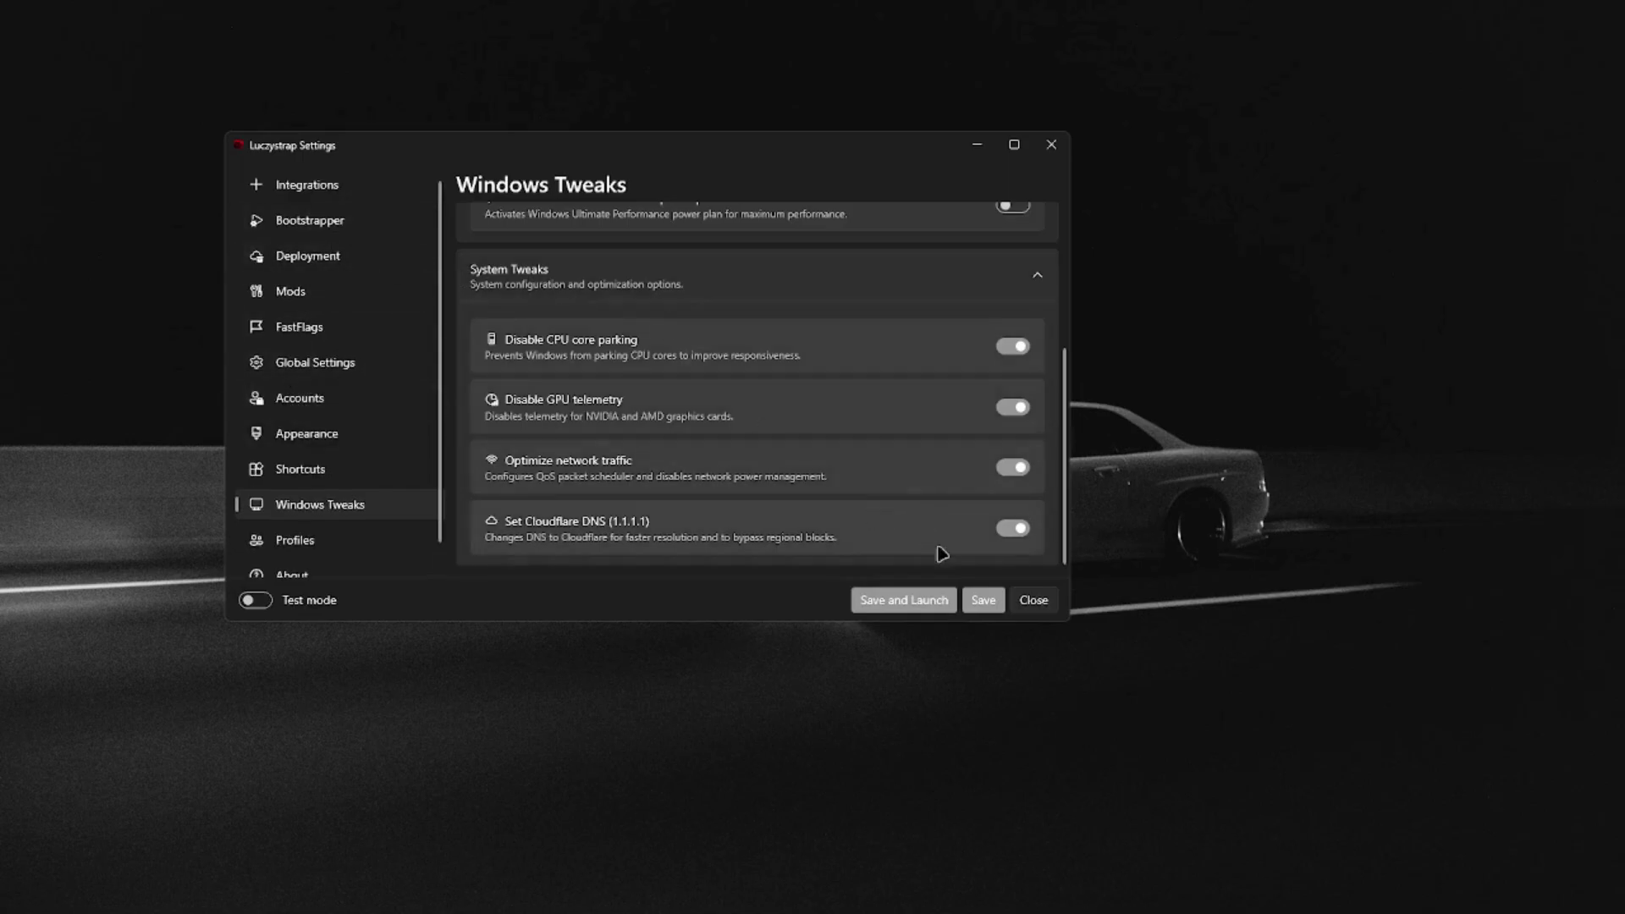
# Step: Save the Luczystrap settings and launch Roblox with them
pyautogui.click(982, 600)
pyautogui.click(877, 577)
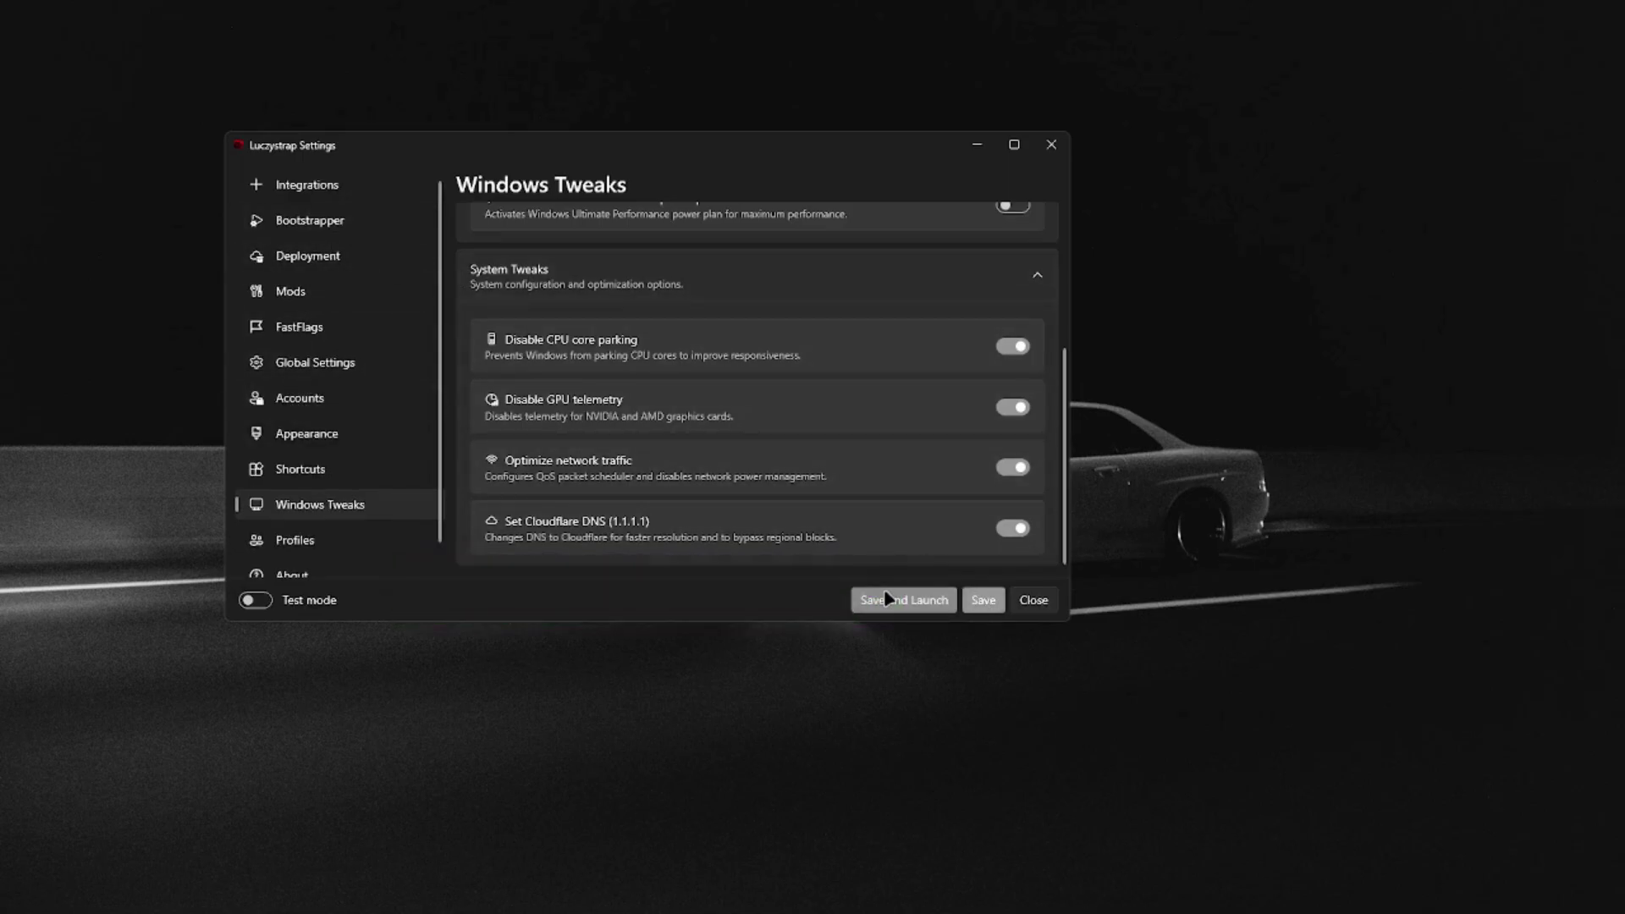
pyautogui.click(880, 598)
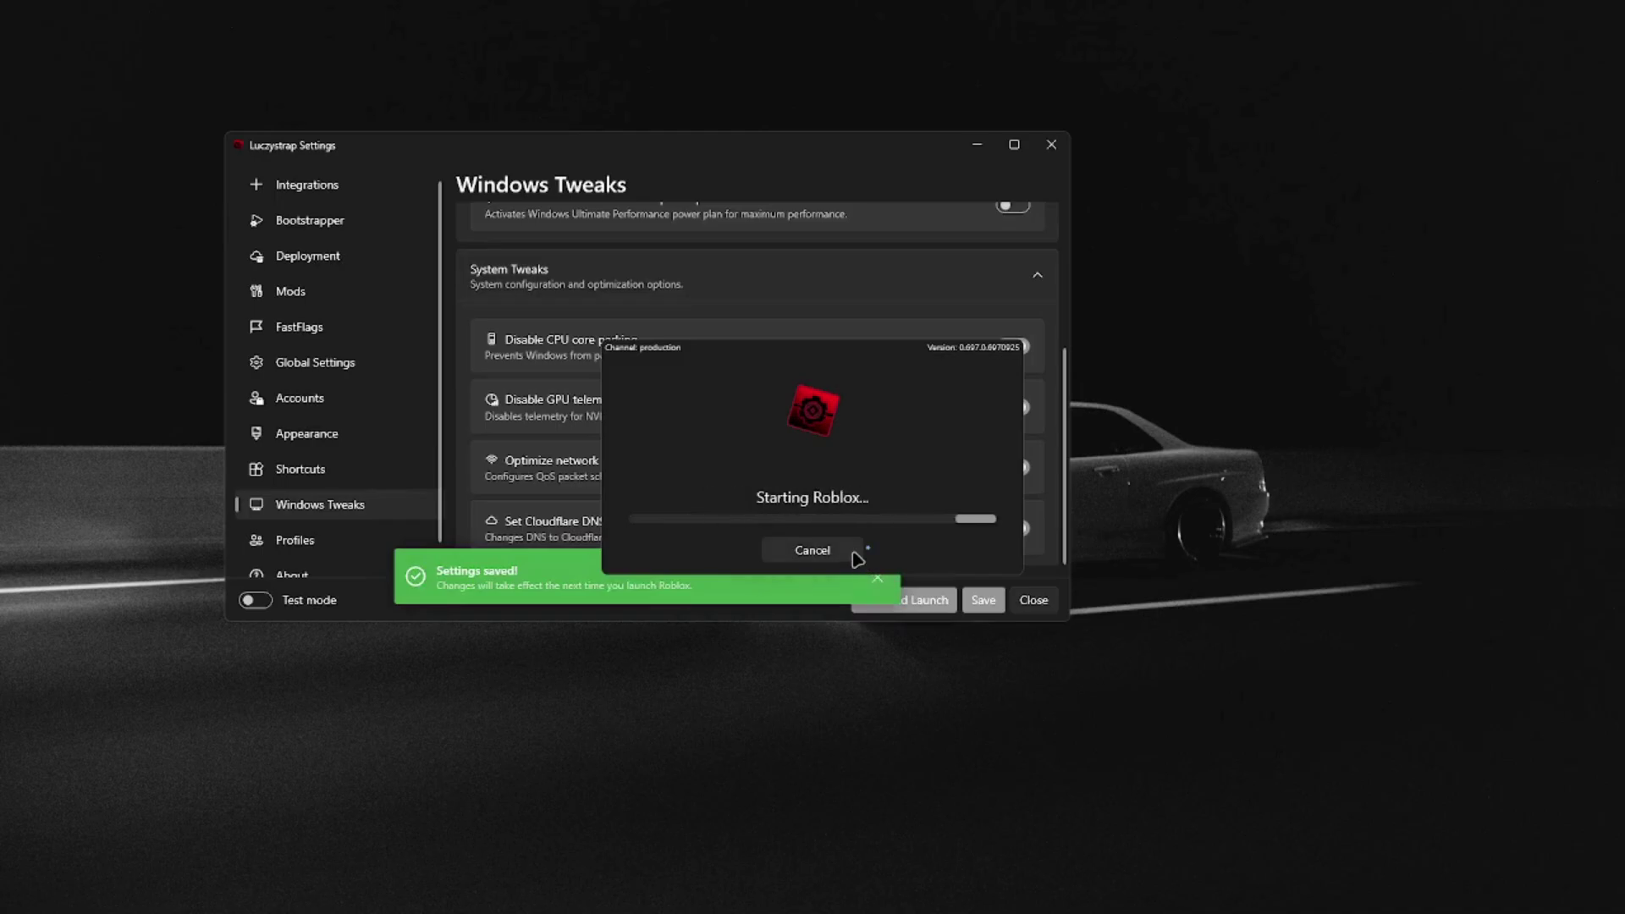